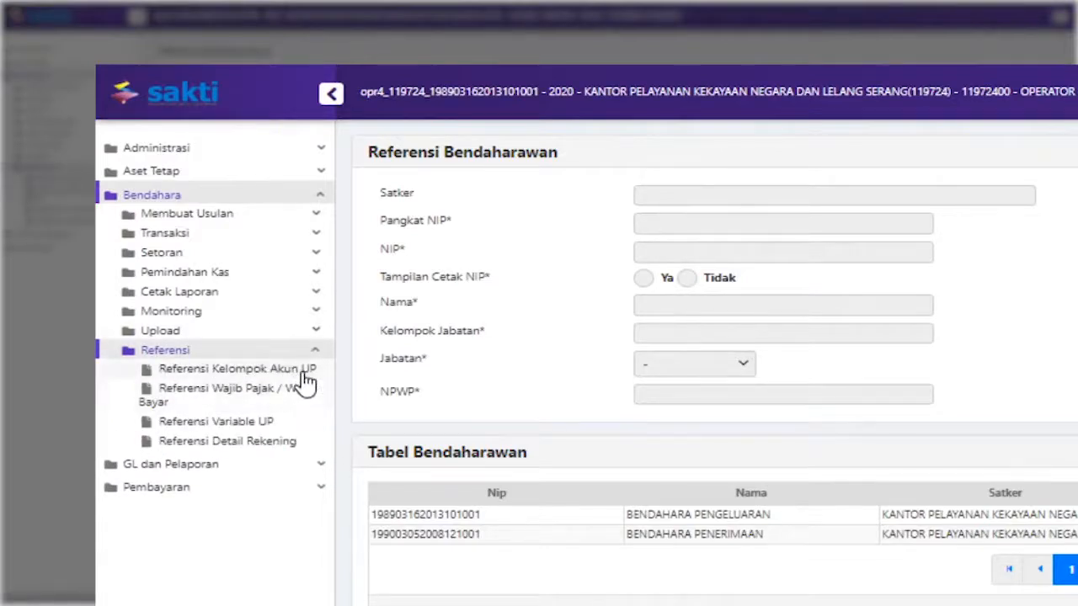
Review the UP account group, UP variable and treasurer bank account detail references
{"action": "left_click", "coordinate": [306, 371]}
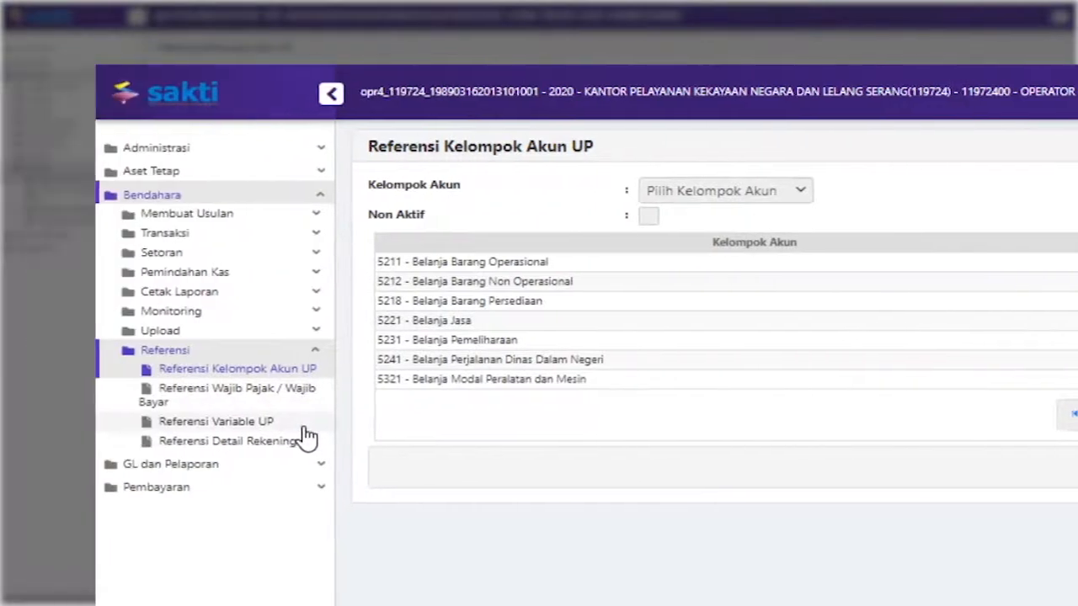
{"action": "left_click", "coordinate": [306, 428]}
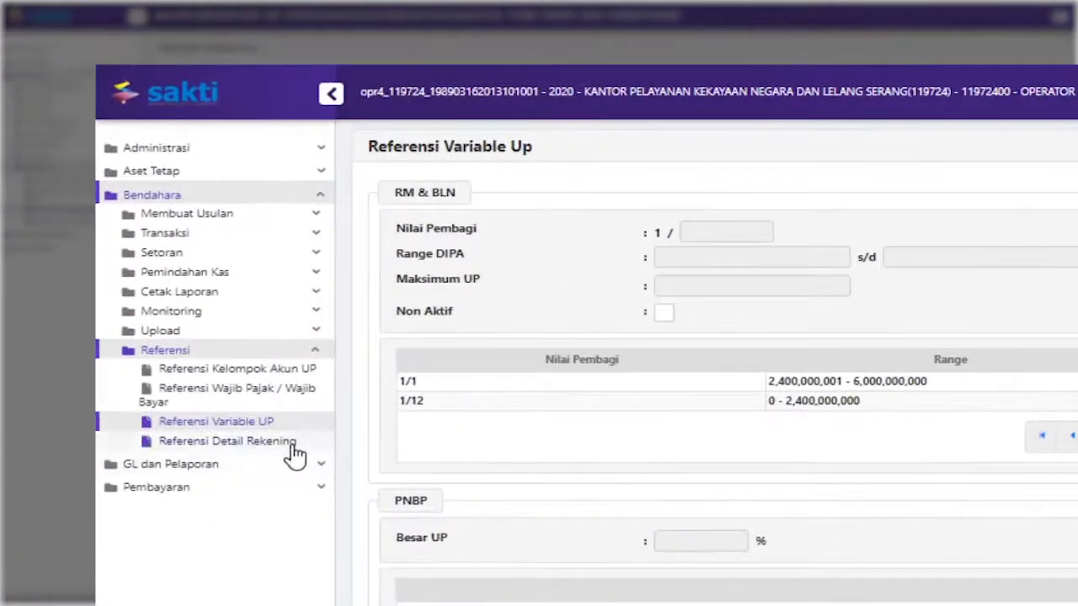
{"action": "left_click", "coordinate": [292, 446]}
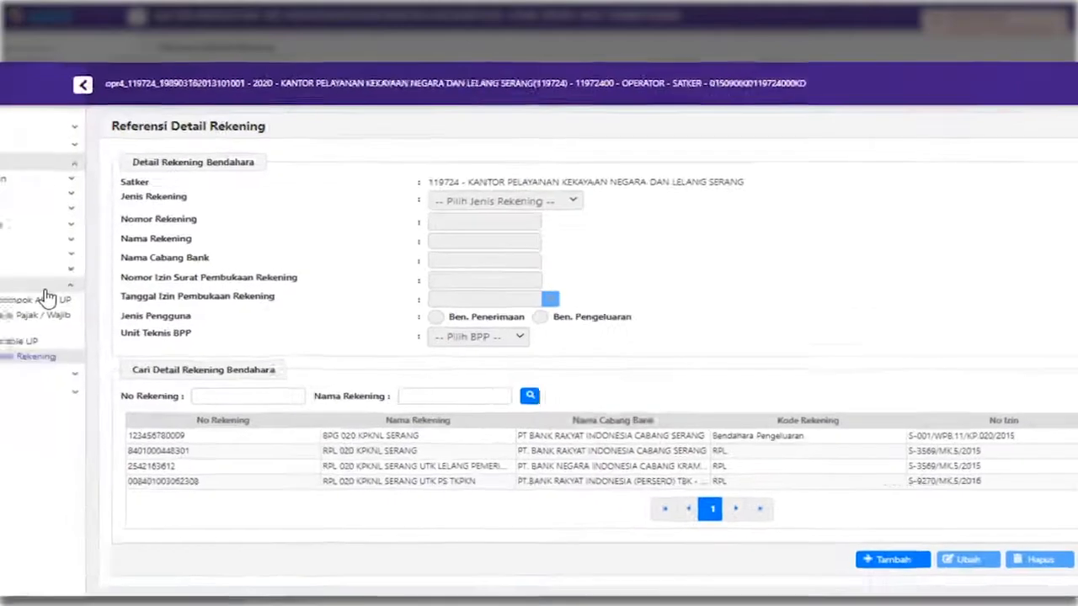
{"action": "left_click", "coordinate": [255, 346]}
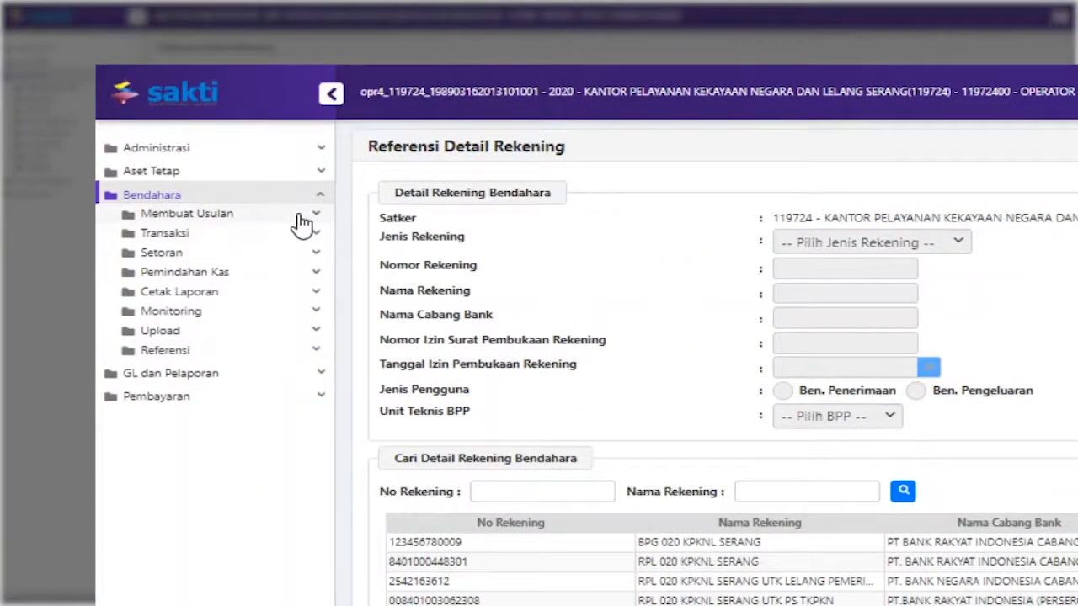
Start a new UP proposal on DIPA-015.09.2.119724/2020 in IDR with NON PNBP funding
{"action": "left_click", "coordinate": [300, 218]}
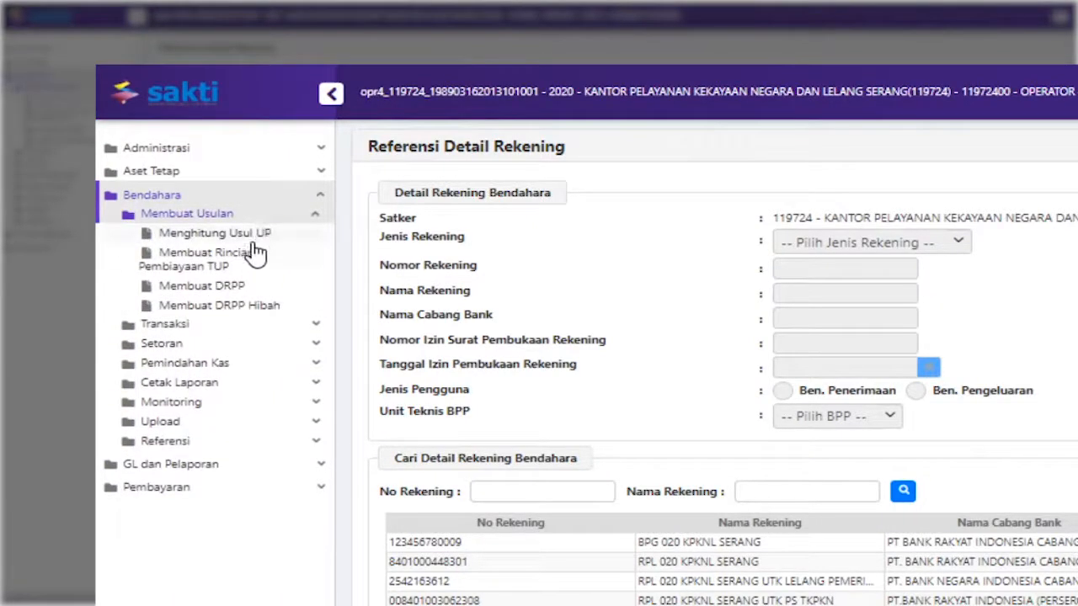
{"action": "left_click", "coordinate": [262, 242]}
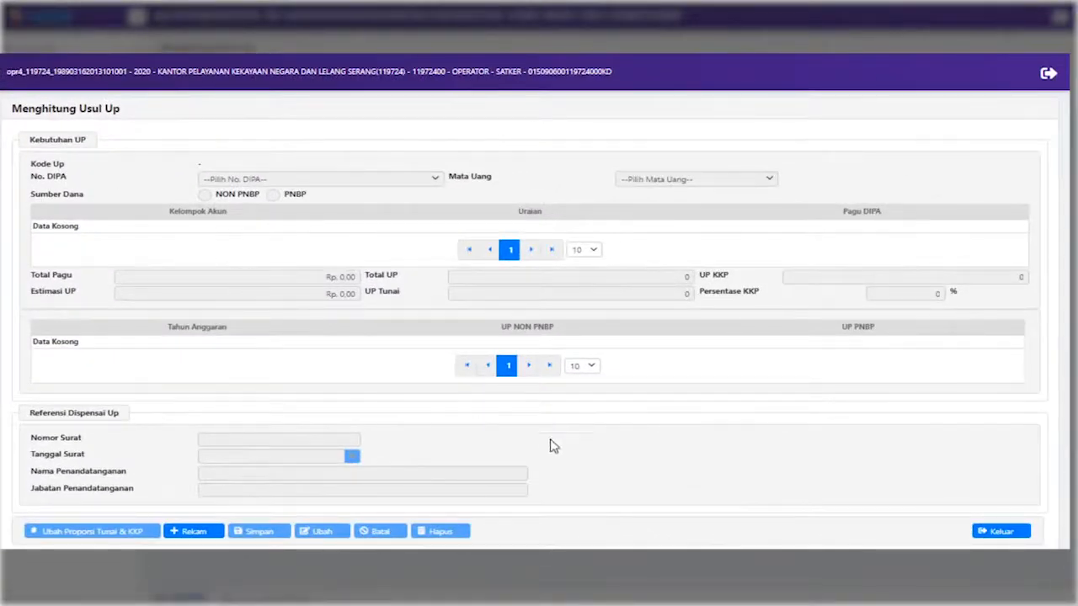
{"action": "left_click", "coordinate": [192, 537]}
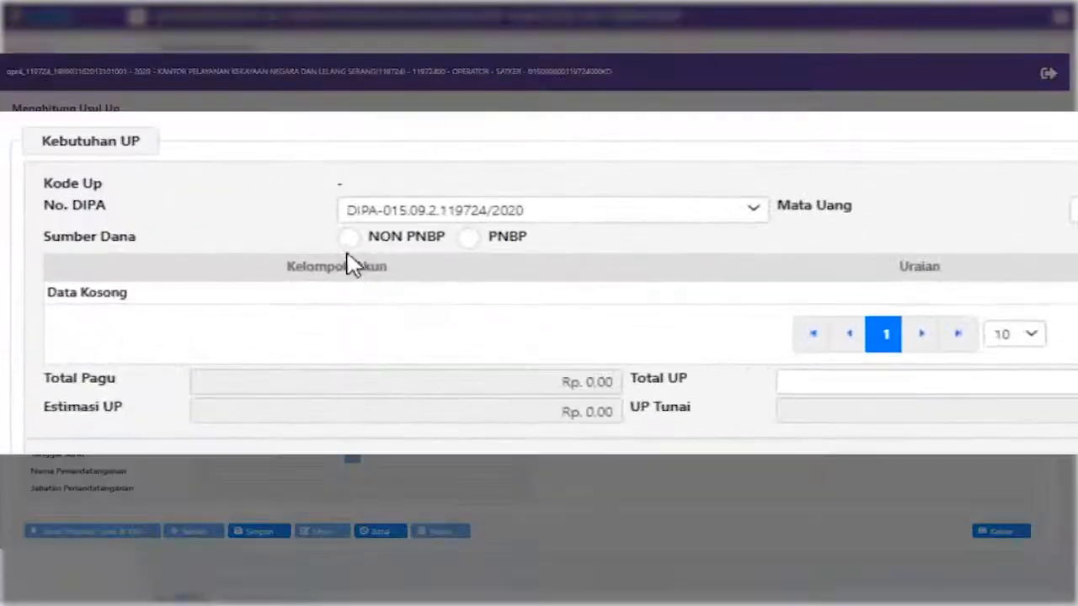
{"action": "left_click", "coordinate": [752, 208]}
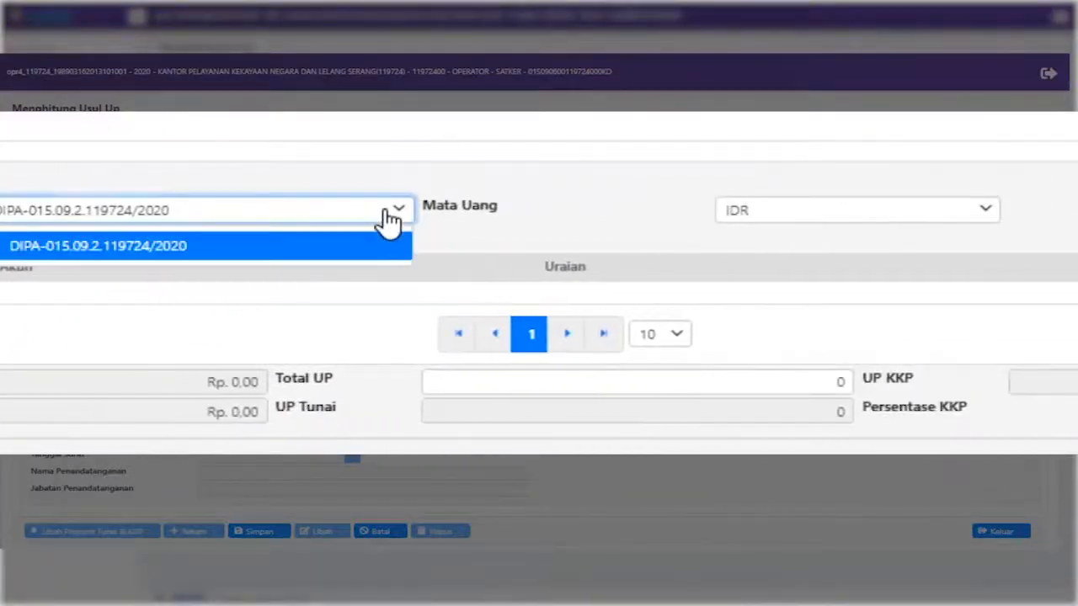
{"action": "left_click", "coordinate": [752, 208]}
{"action": "left_click", "coordinate": [791, 220]}
{"action": "left_click", "coordinate": [775, 245]}
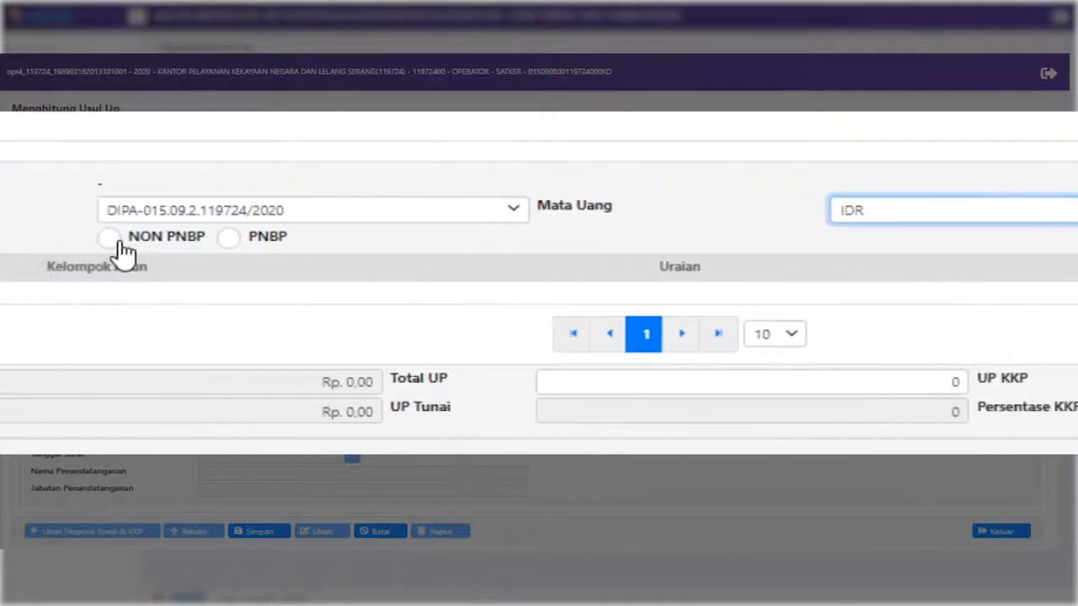
{"action": "left_click", "coordinate": [113, 239]}
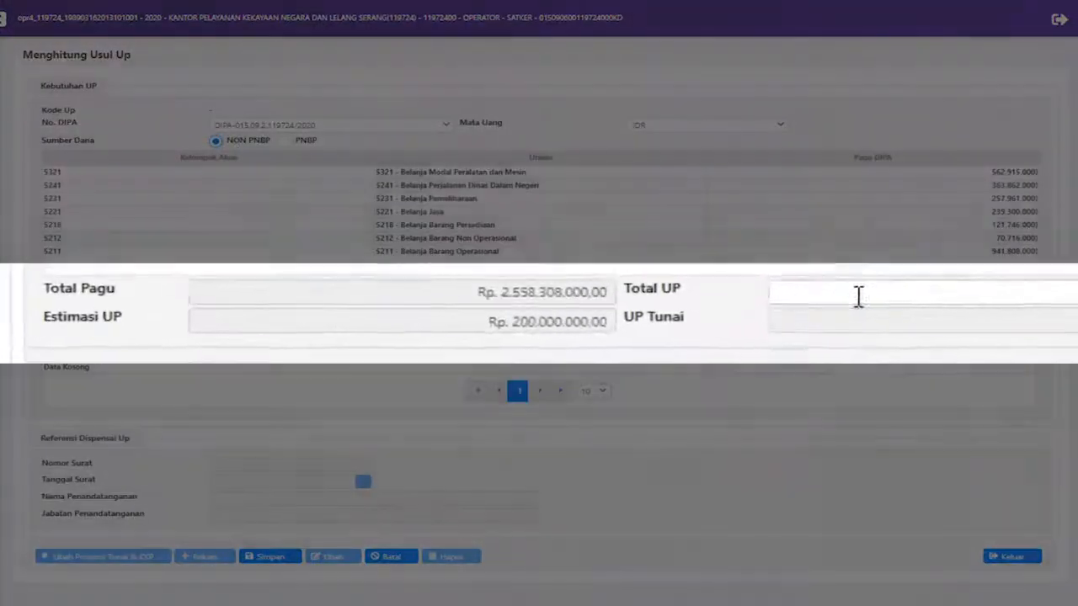
Enter Total UP 100000000 and KKP 40%, save the proposal and close the form
{"action": "left_click", "coordinate": [505, 301]}
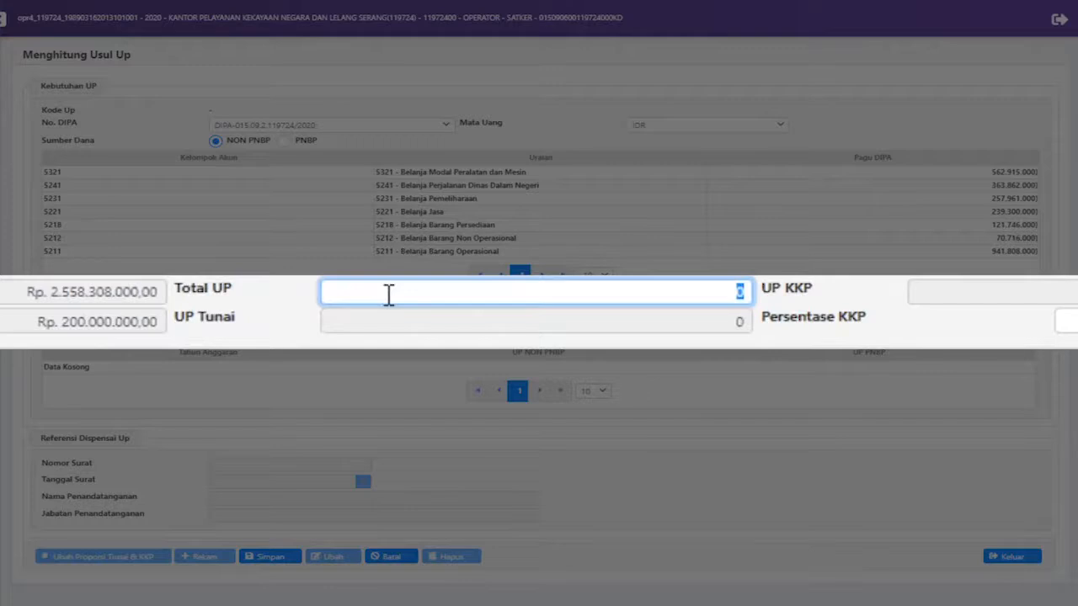
{"action": "type", "text": "100000000"}
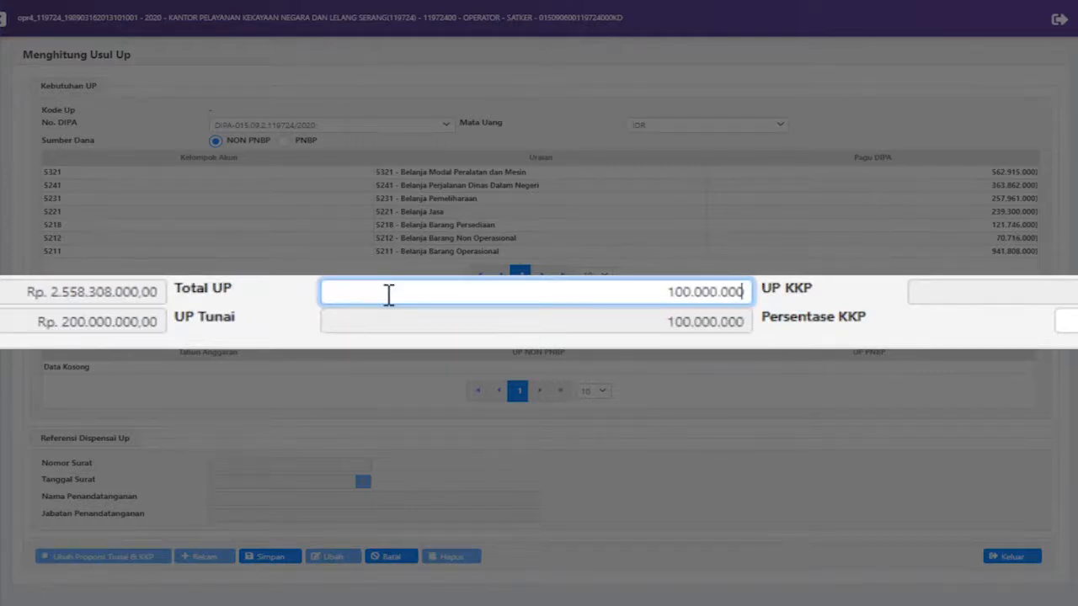
{"action": "left_click", "coordinate": [1062, 320]}
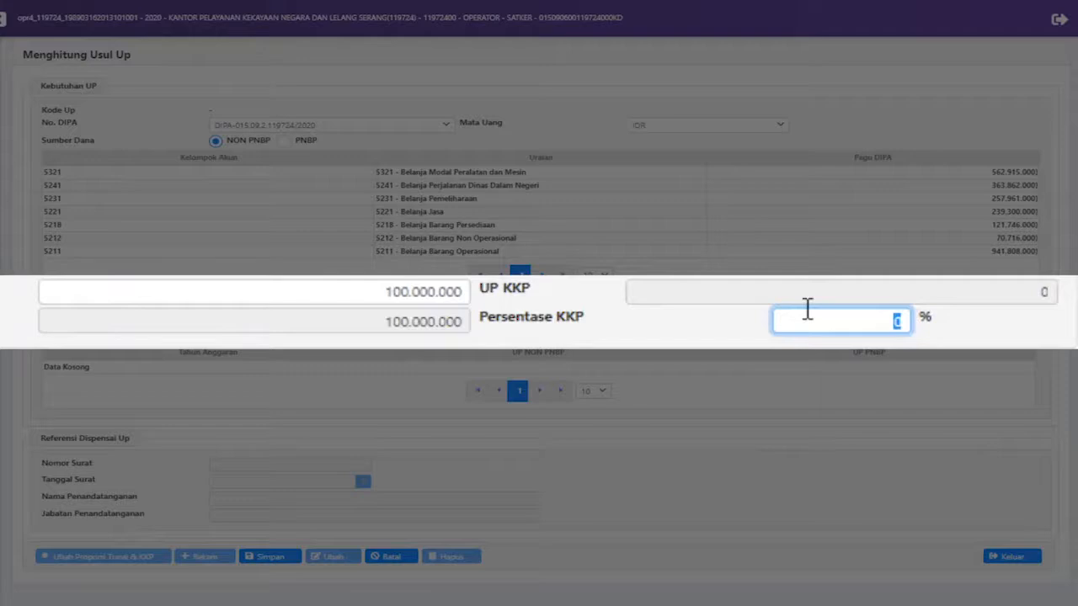
{"action": "type", "text": "40"}
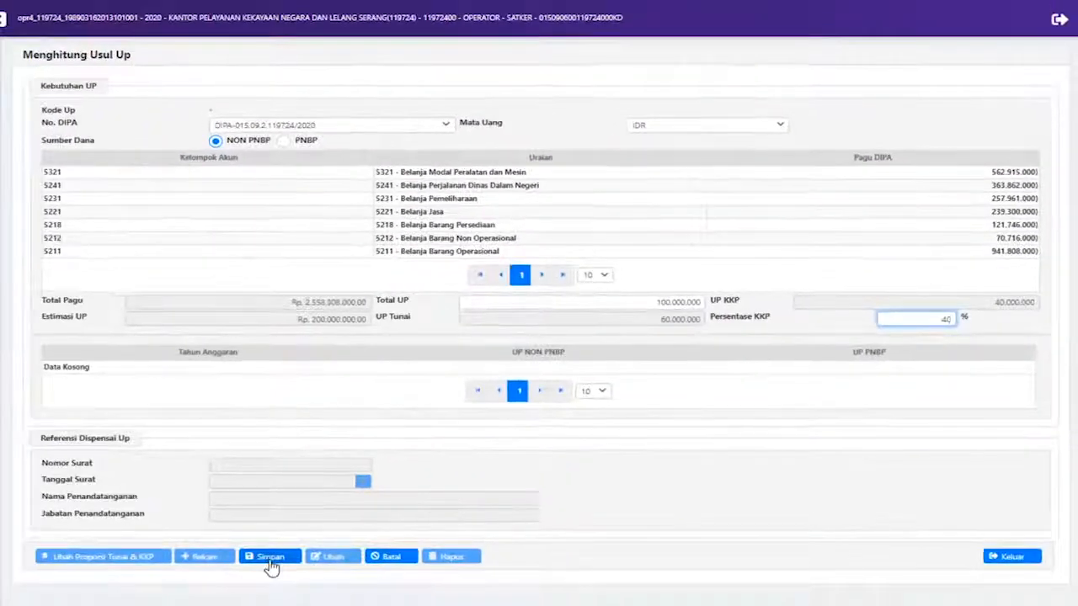
{"action": "left_click", "coordinate": [271, 559]}
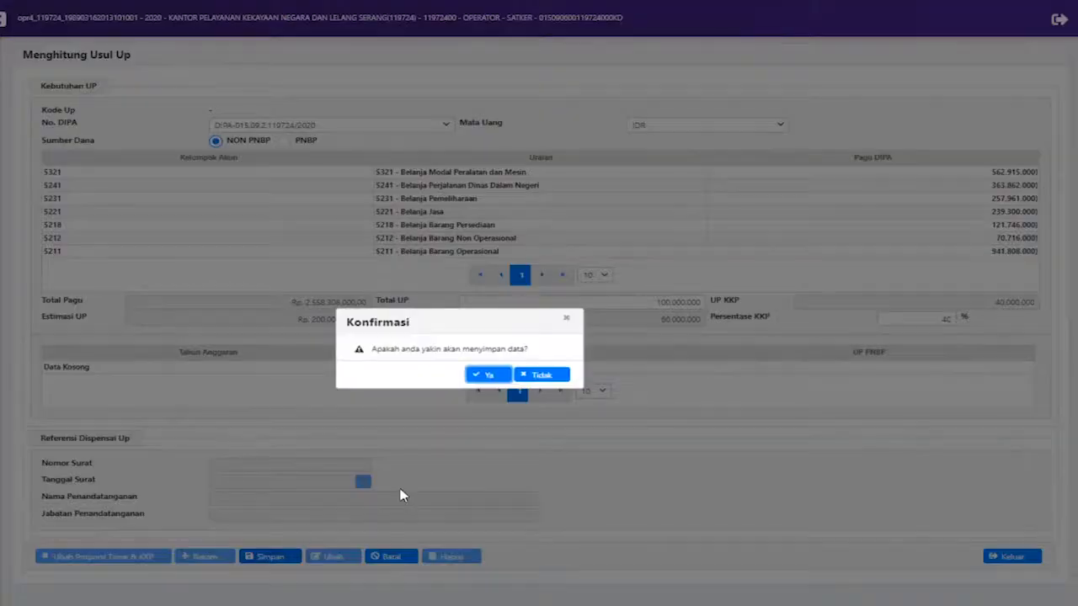
{"action": "left_click", "coordinate": [480, 376]}
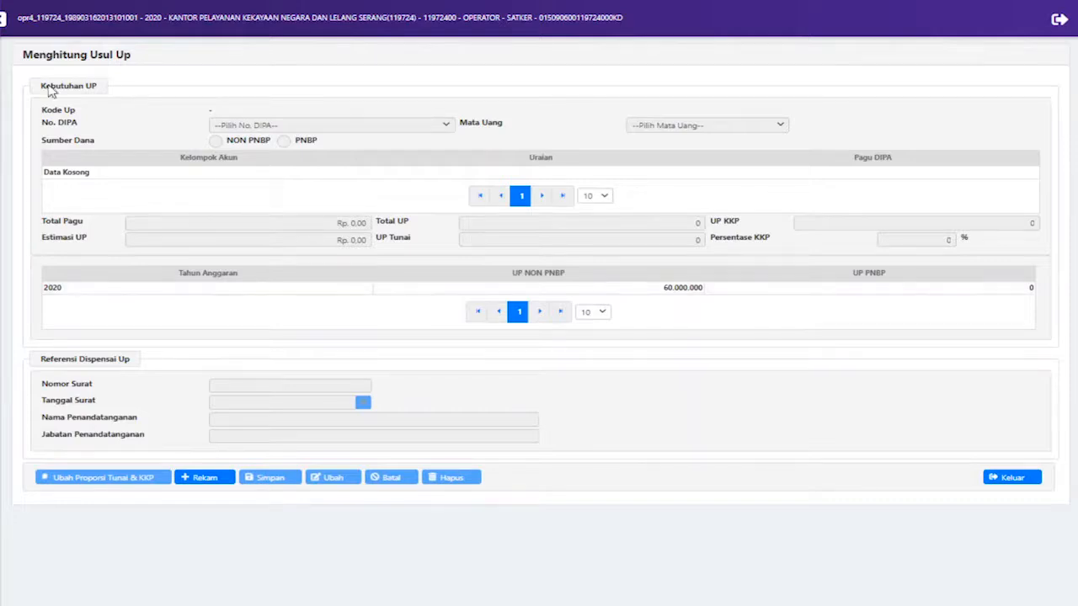
{"action": "left_click", "coordinate": [1011, 477]}
Confirm closing the form, log out, and sign in as the payment operator for 2020
{"action": "left_click", "coordinate": [477, 376]}
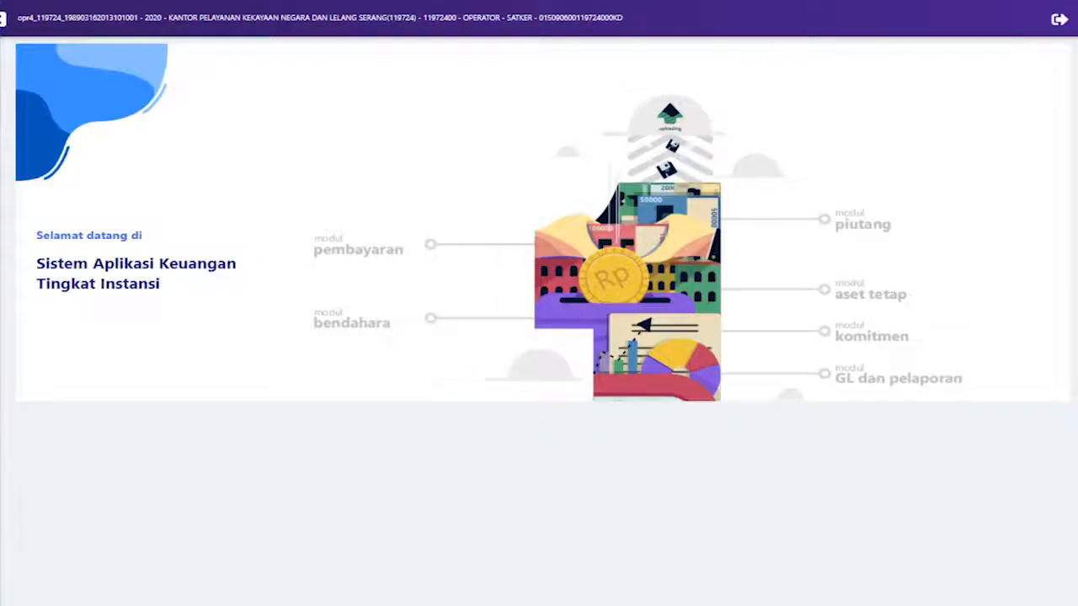
{"action": "left_click", "coordinate": [1058, 19]}
{"action": "left_click", "coordinate": [501, 382]}
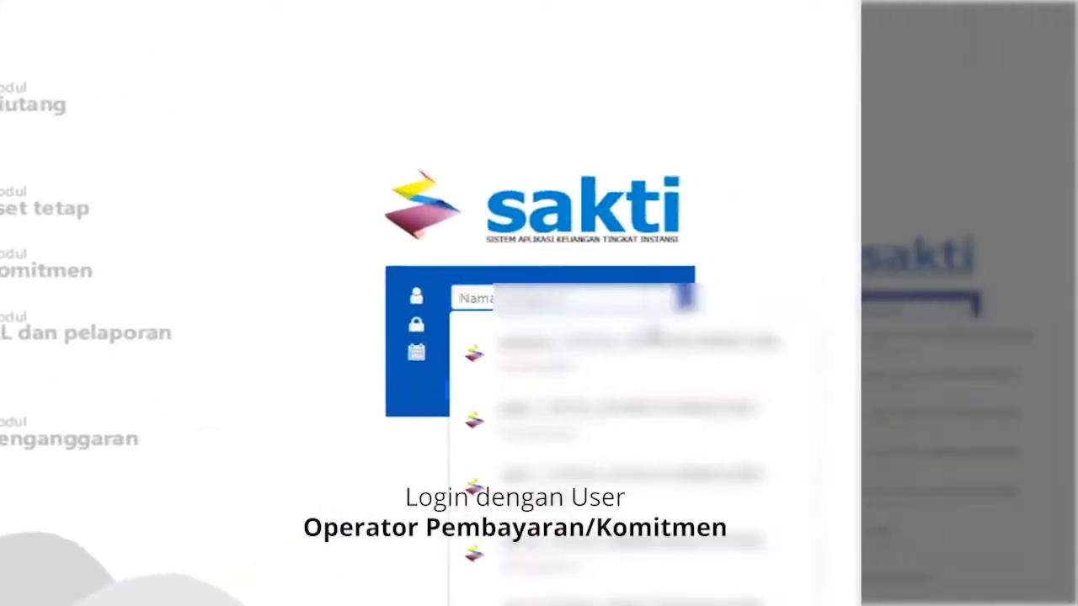
{"action": "left_click", "coordinate": [497, 413]}
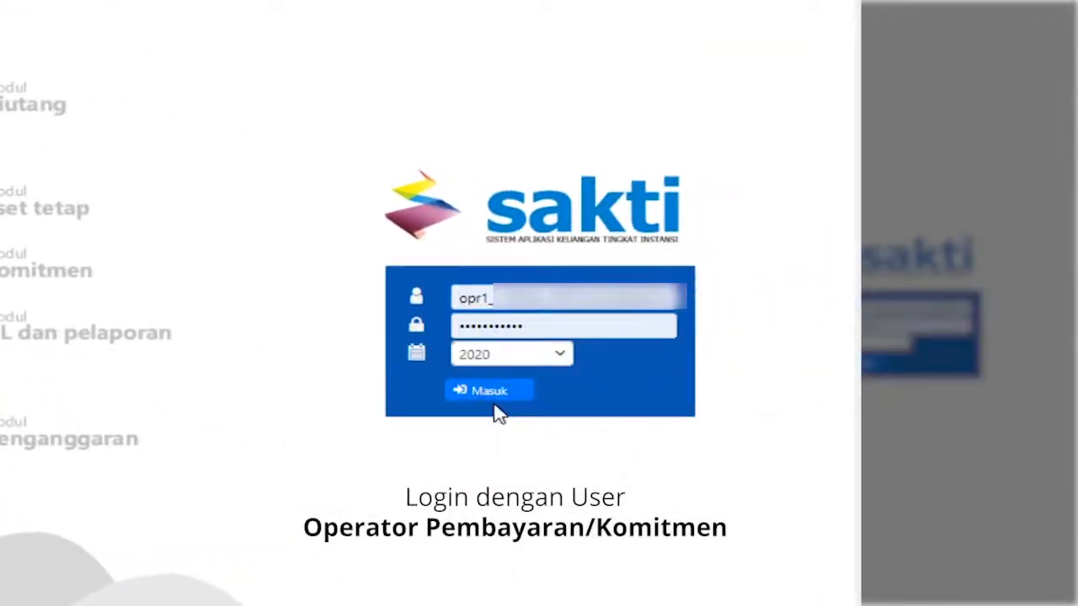
{"action": "left_click", "coordinate": [500, 392]}
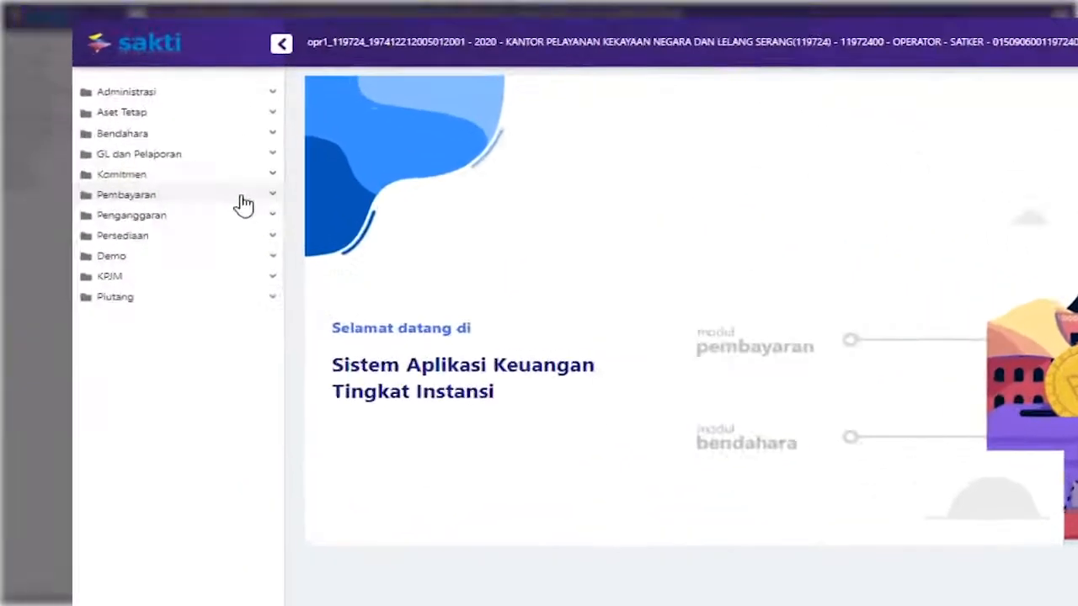
On the RUH Pembayaran SPP form, set the SPP type to 300 > 310 > 311 - UP
{"action": "left_click", "coordinate": [243, 203]}
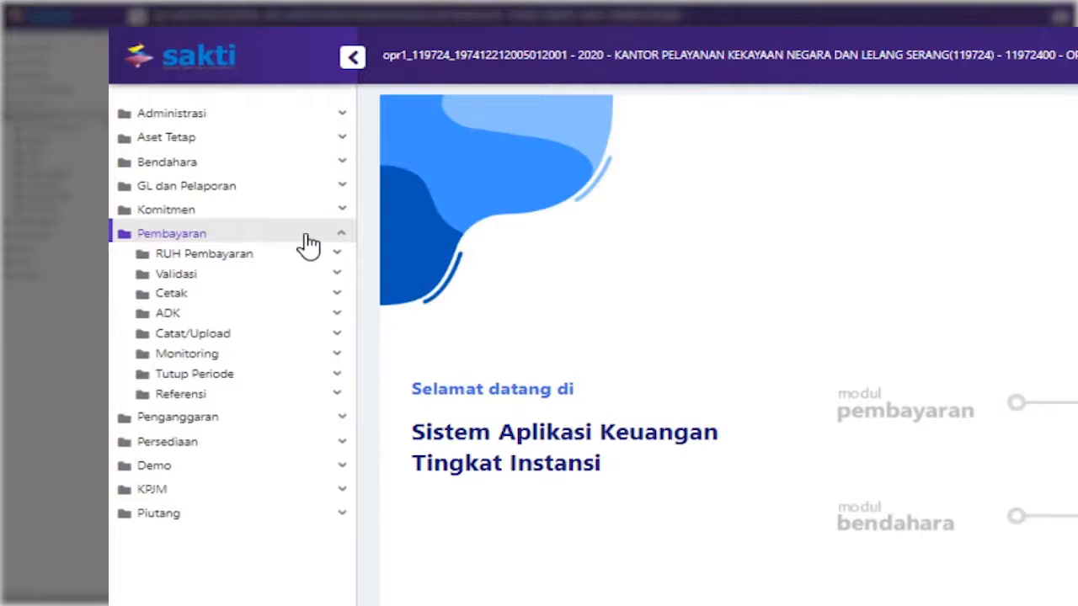
{"action": "left_click", "coordinate": [304, 262]}
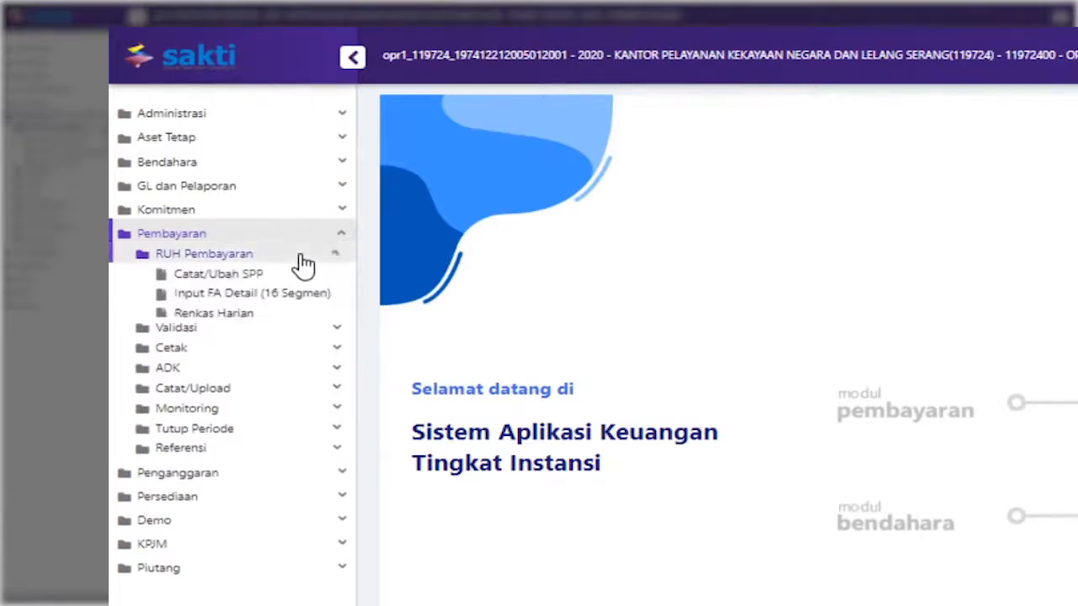
{"action": "left_click", "coordinate": [255, 282]}
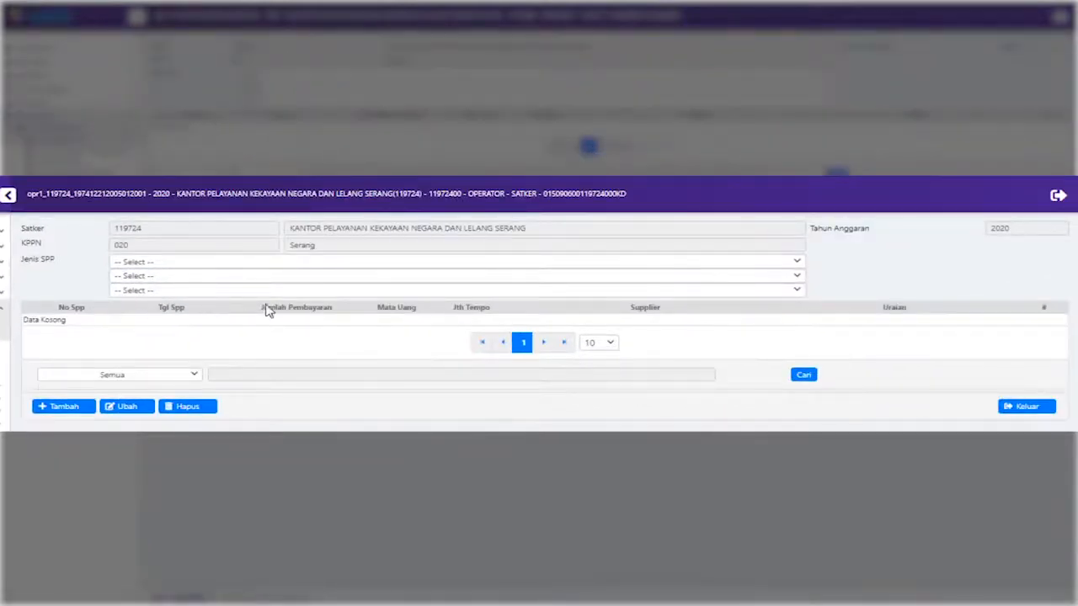
{"action": "left_click", "coordinate": [790, 264]}
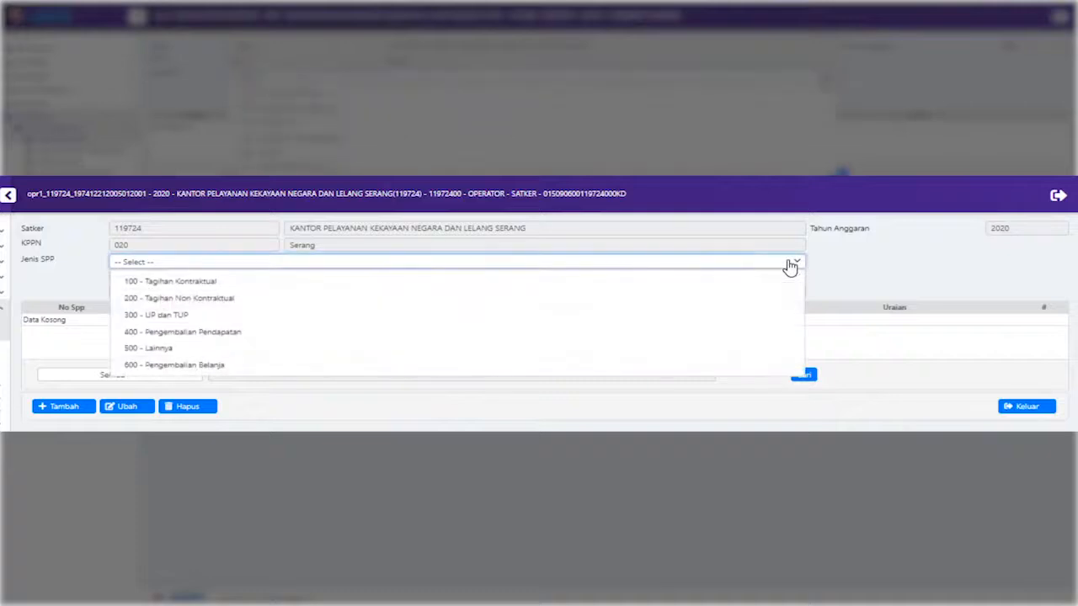
{"action": "left_click", "coordinate": [753, 314]}
{"action": "left_click", "coordinate": [768, 277]}
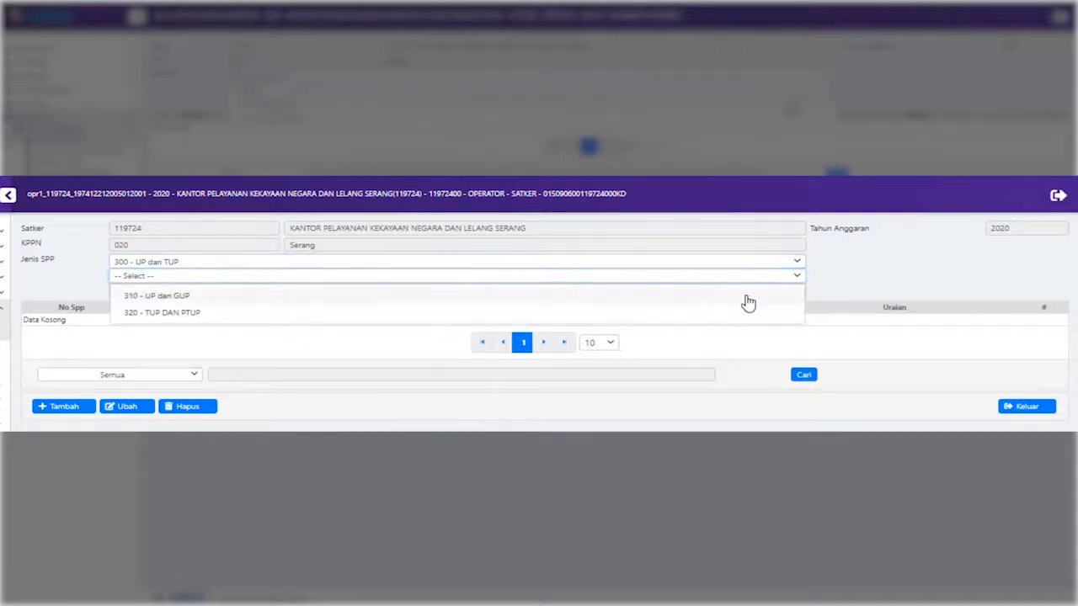
{"action": "left_click", "coordinate": [748, 299]}
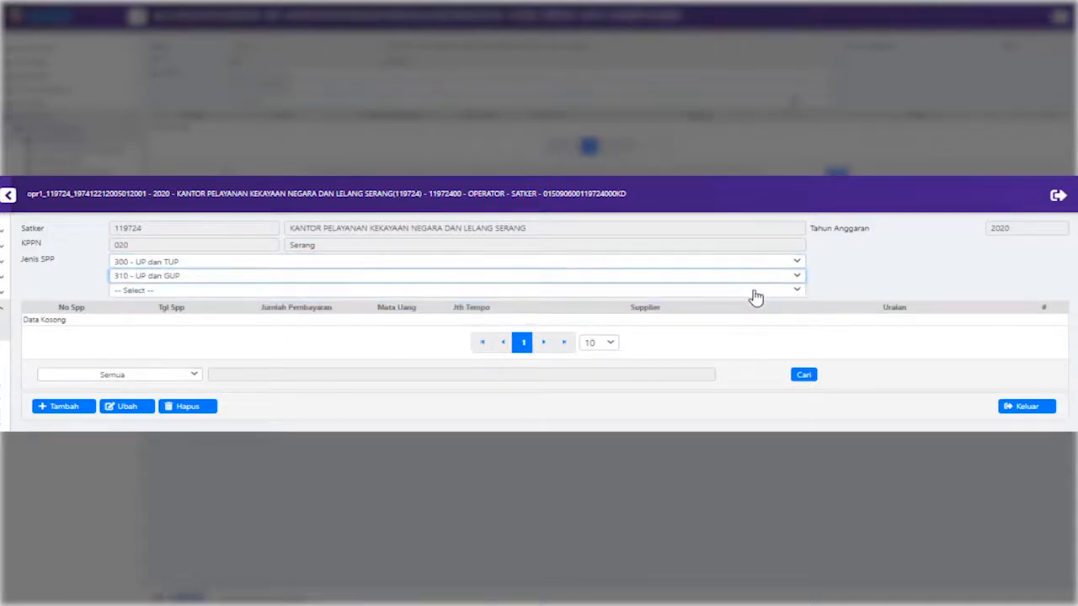
{"action": "left_click", "coordinate": [753, 291]}
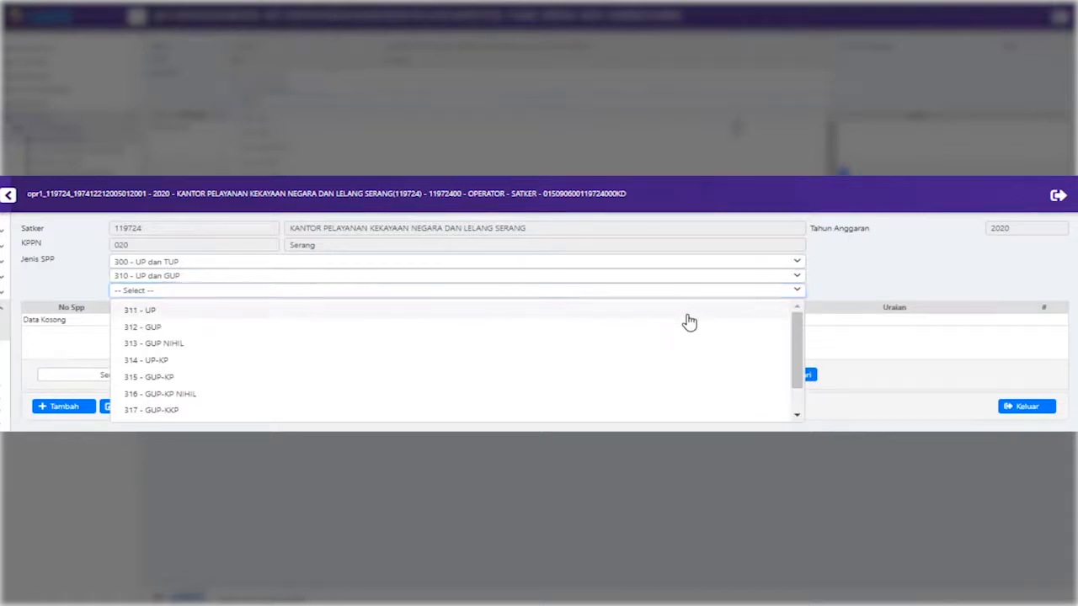
{"action": "left_click", "coordinate": [688, 315]}
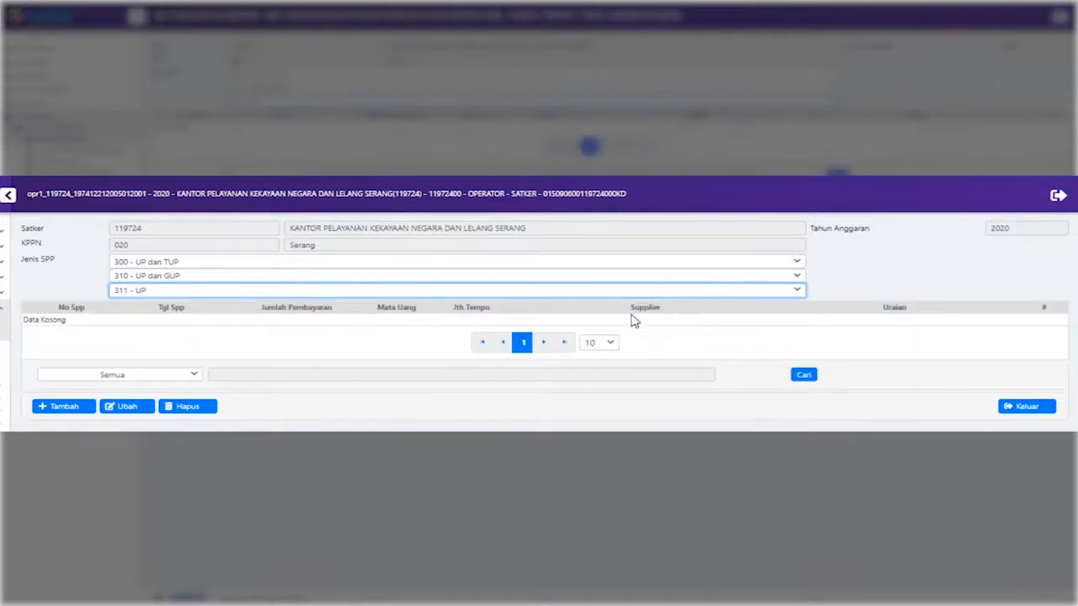
Add a new SPP drawing on UP record 00002/WP/119724/2020
{"action": "left_click", "coordinate": [73, 413]}
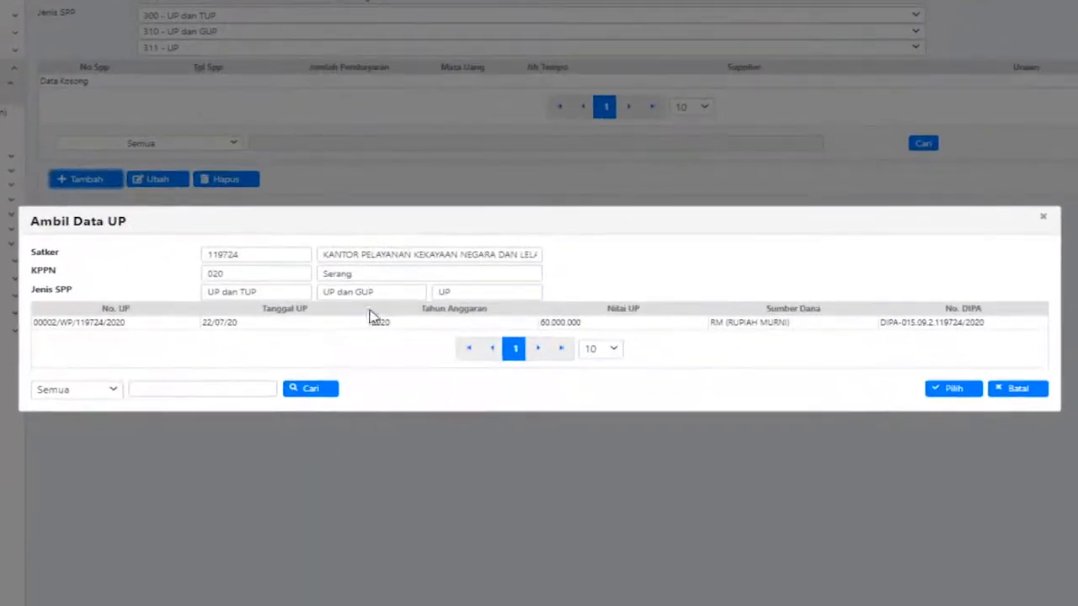
{"action": "left_click", "coordinate": [462, 325]}
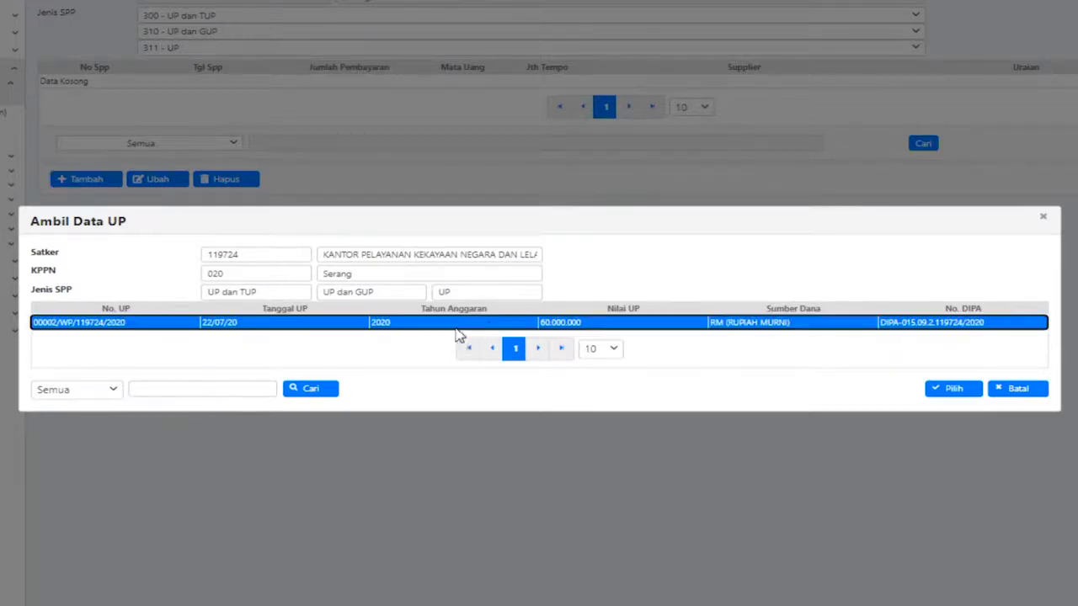
{"action": "left_click", "coordinate": [939, 392]}
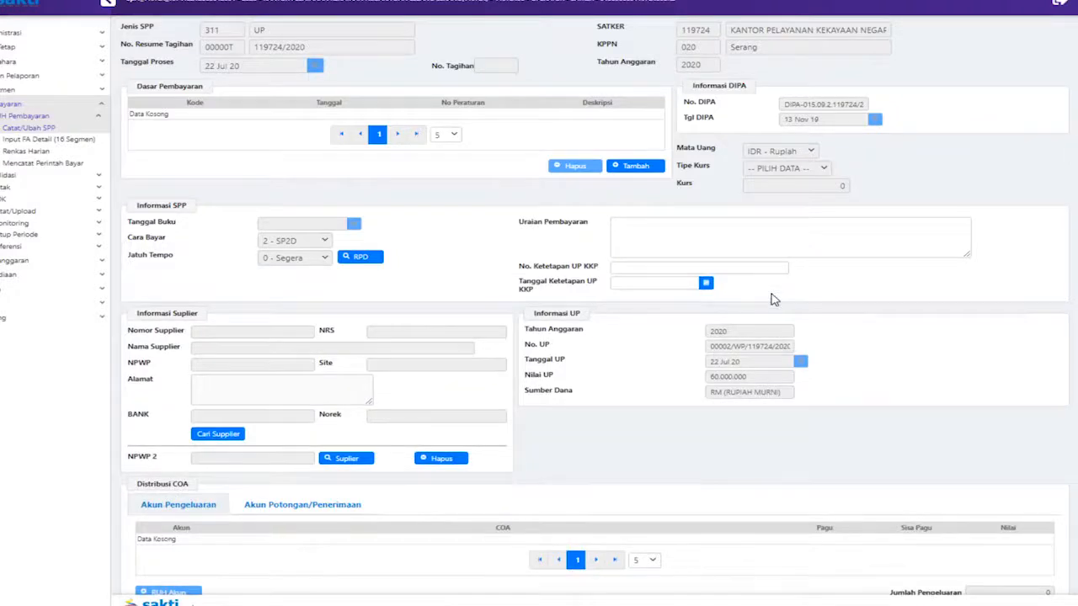
Attach payment basis document 000117, the 2020 APBN law, to the SPP
{"action": "left_click", "coordinate": [637, 166]}
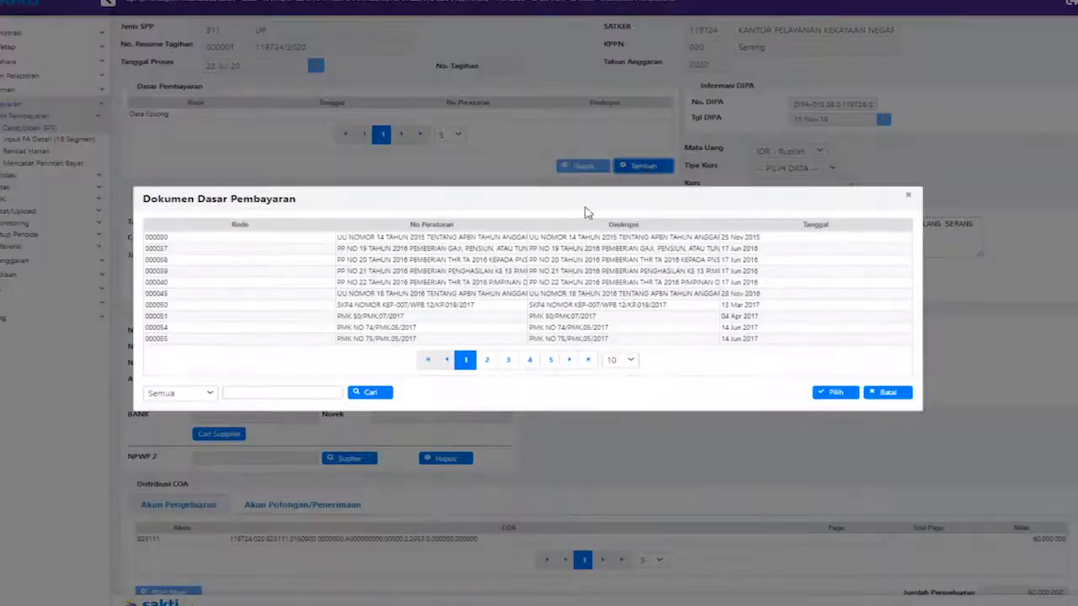
{"action": "left_click", "coordinate": [584, 360]}
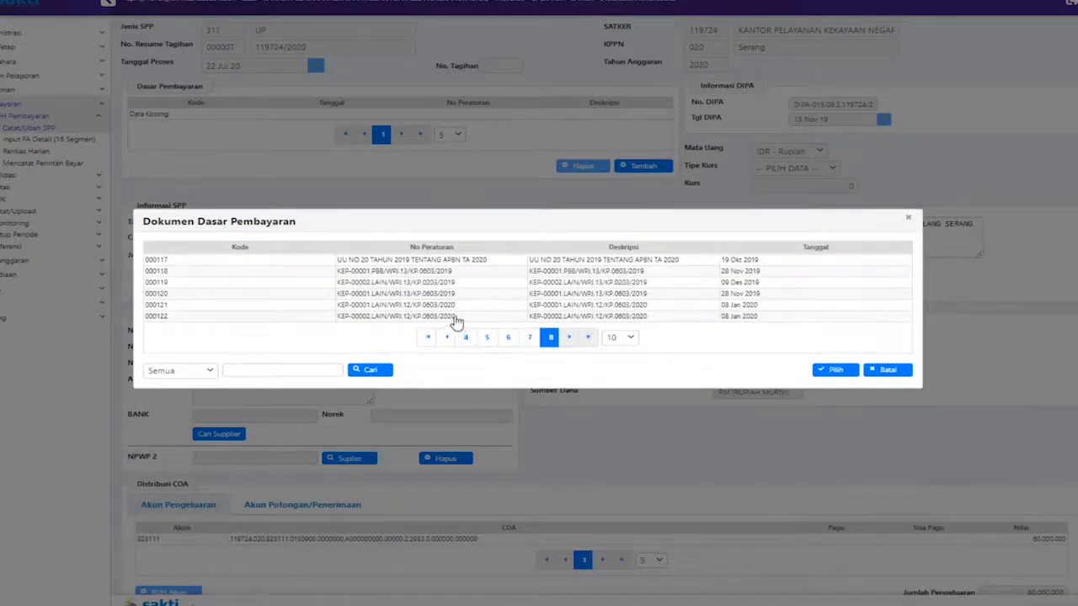
{"action": "left_click", "coordinate": [502, 263]}
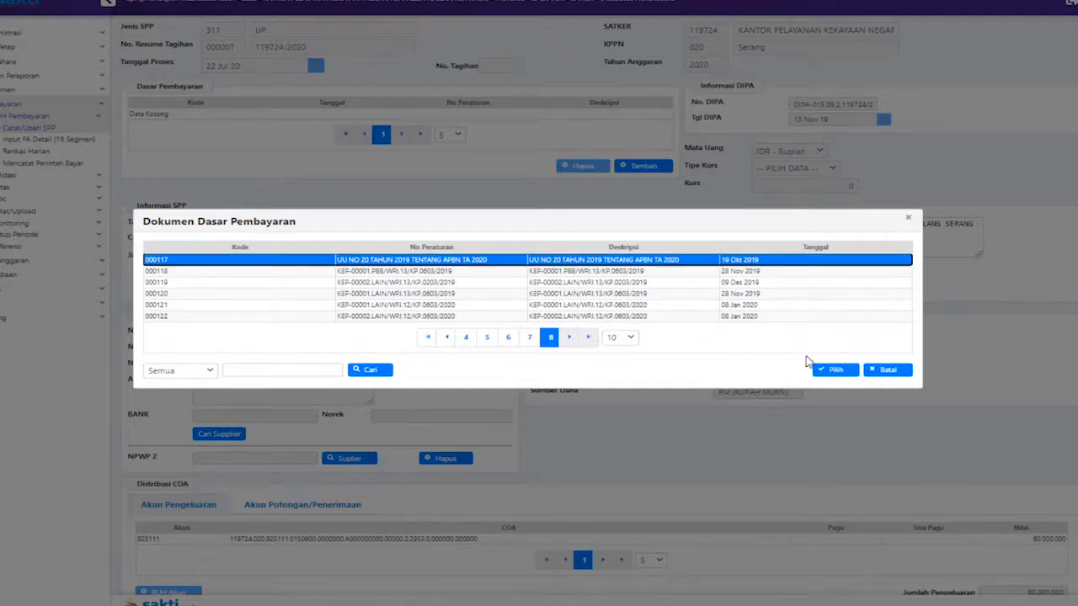
{"action": "left_click", "coordinate": [832, 371]}
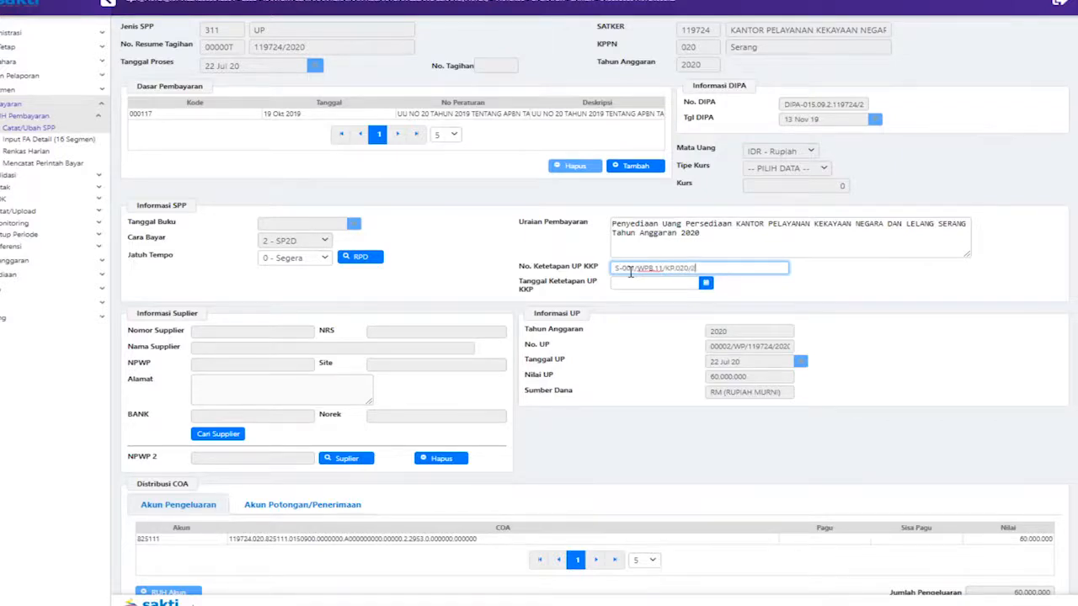
Date the UP KKP decree 1 January 2020 and select the Serang office supplier
{"action": "left_click", "coordinate": [706, 283]}
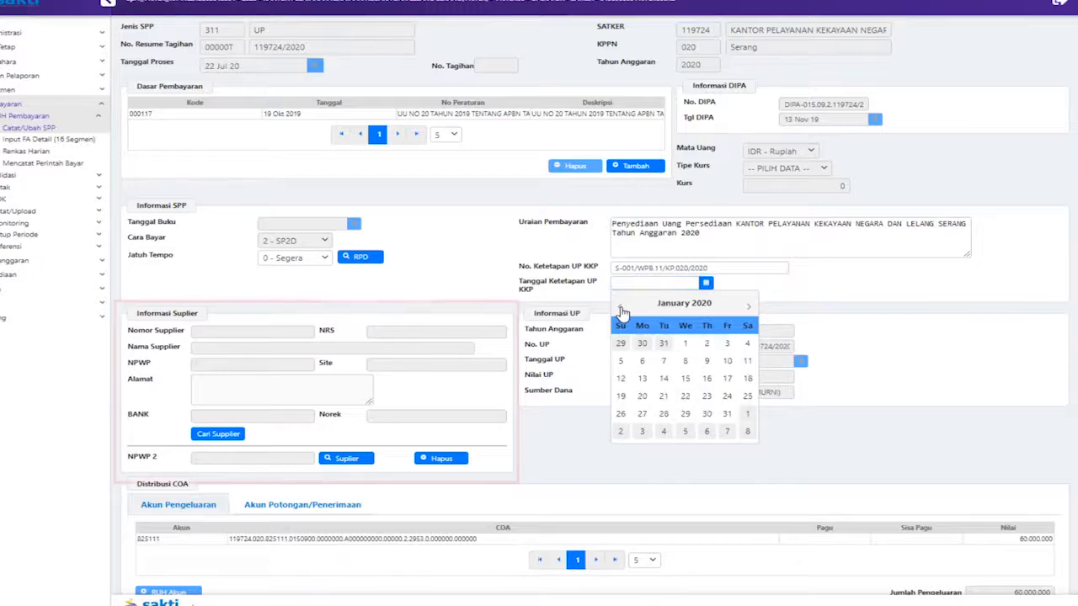
{"action": "left_click", "coordinate": [791, 288]}
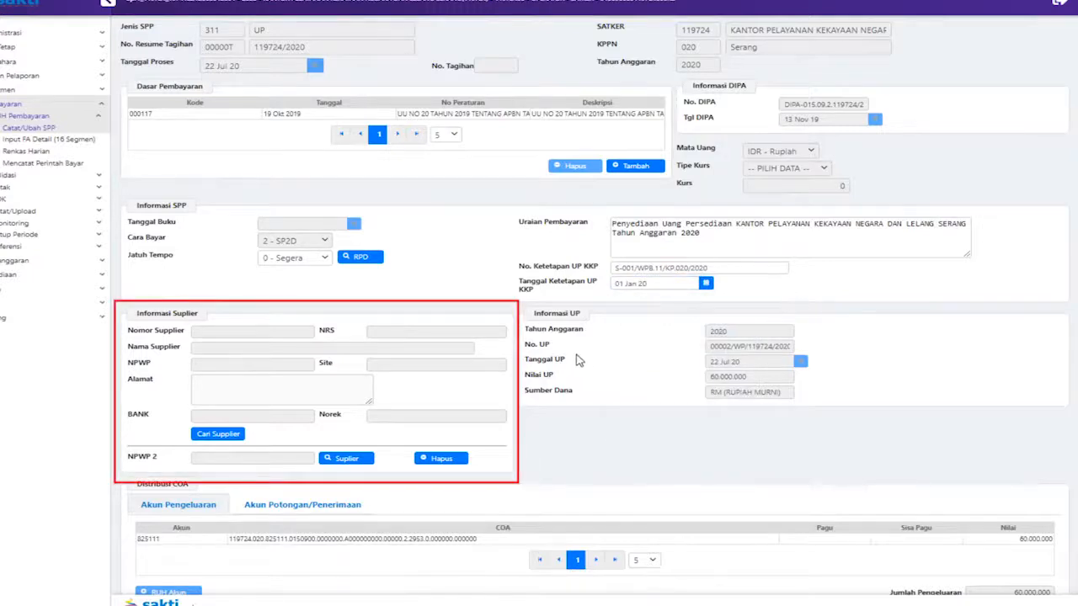
{"action": "left_click", "coordinate": [230, 442]}
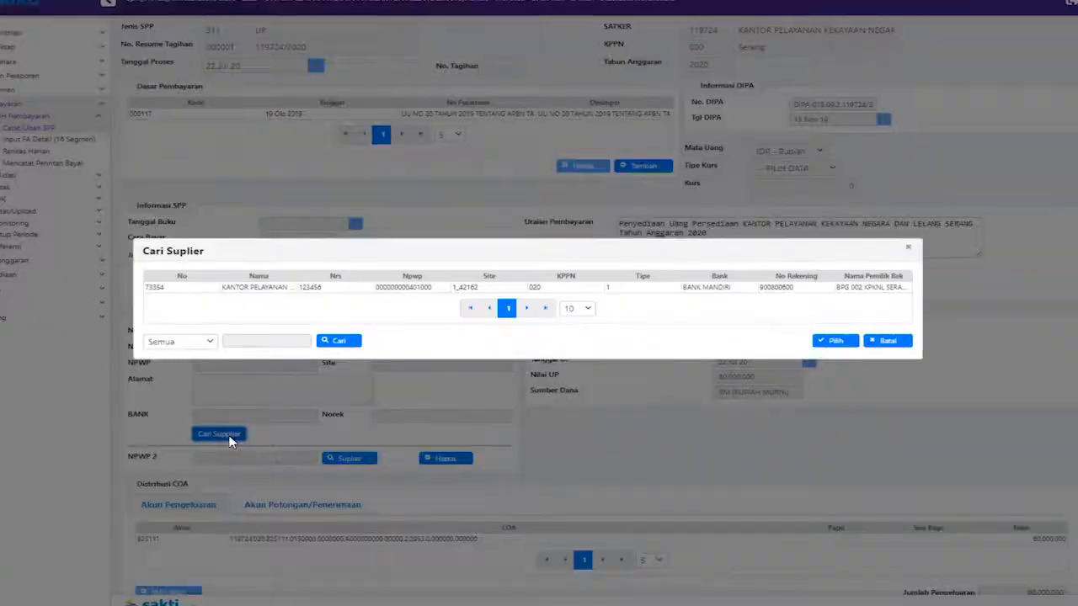
{"action": "left_click", "coordinate": [294, 289]}
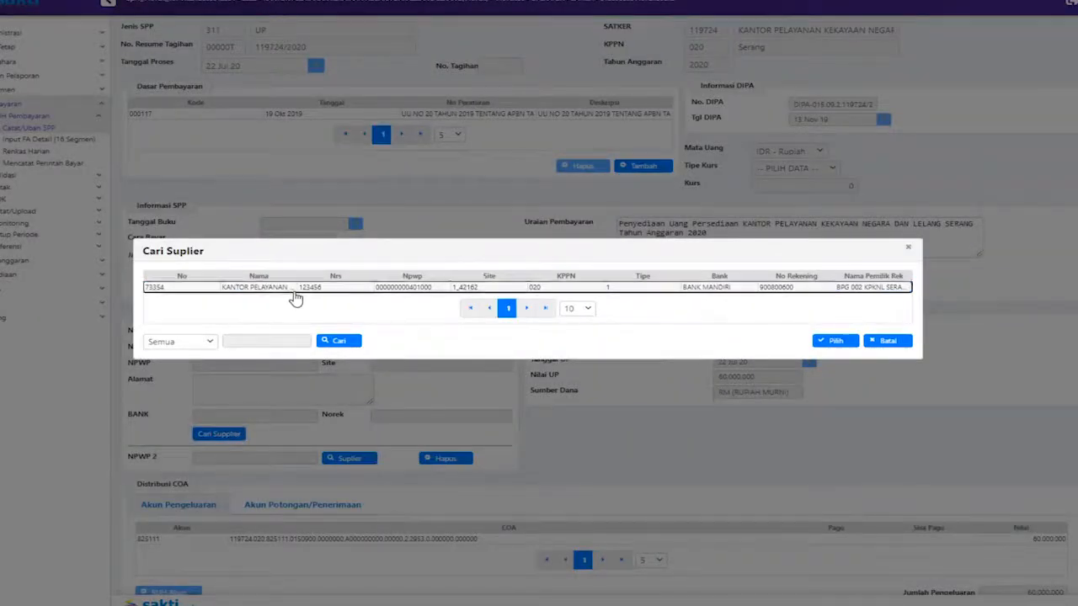
{"action": "left_click", "coordinate": [834, 343]}
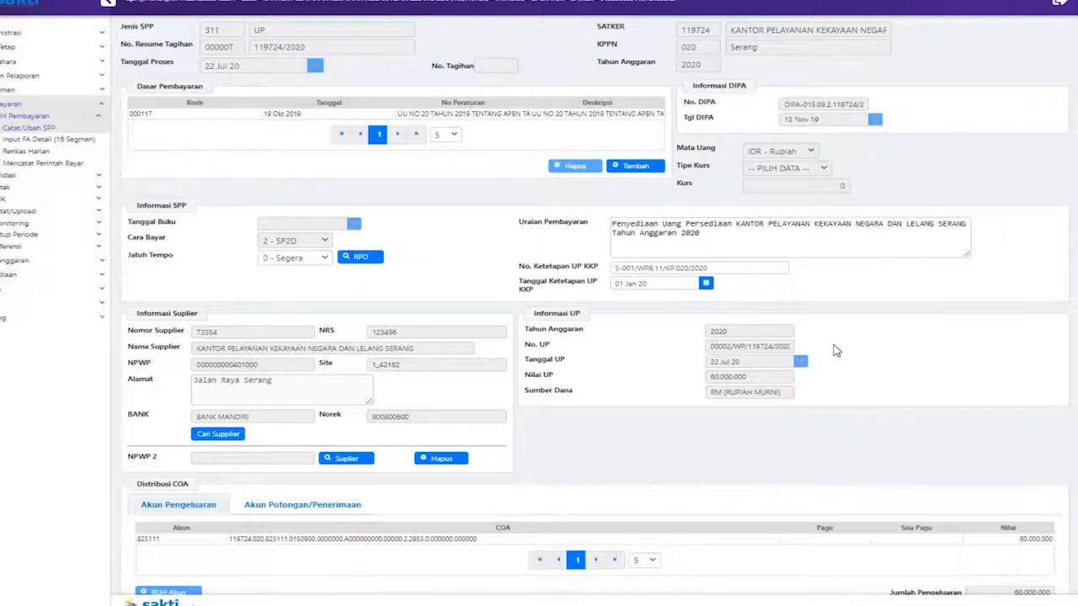
Save the new SPP and confirm
{"action": "scroll", "coordinate": [597, 352], "scroll_direction": "down", "scroll_amount": 1}
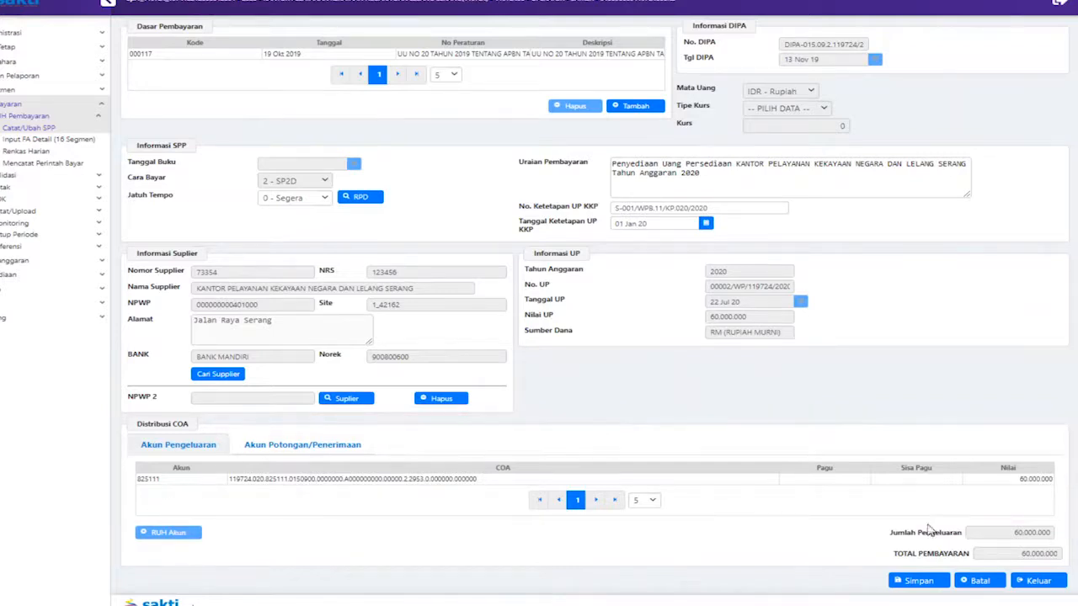
{"action": "left_click", "coordinate": [911, 580]}
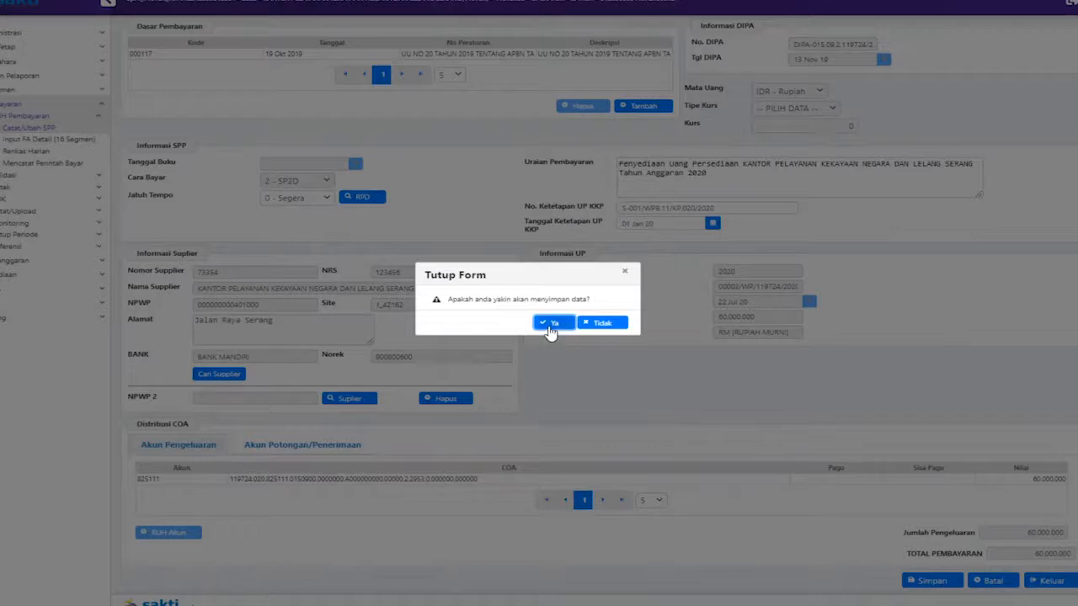
{"action": "left_click", "coordinate": [548, 327]}
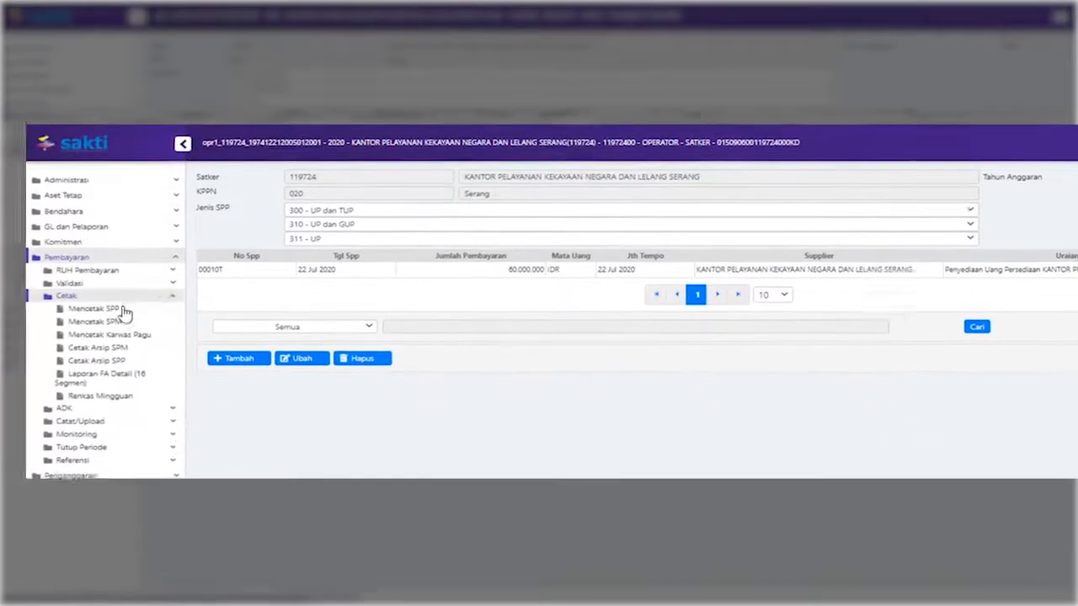
Download the PDF SPP report for bill resume 00010T with the PPK as signatory
{"action": "left_click", "coordinate": [240, 277]}
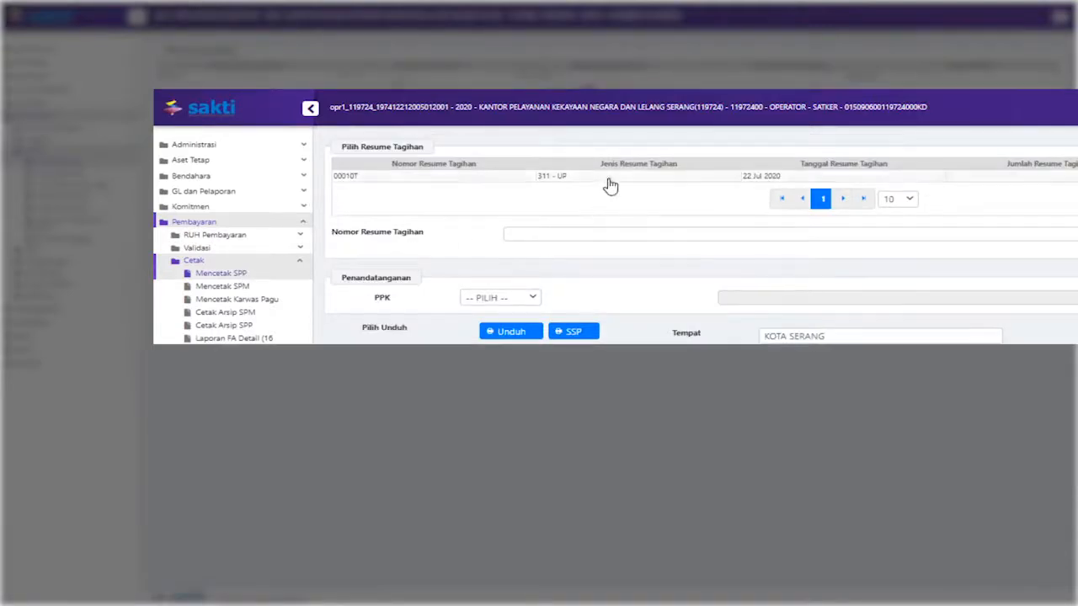
{"action": "left_click", "coordinate": [610, 179]}
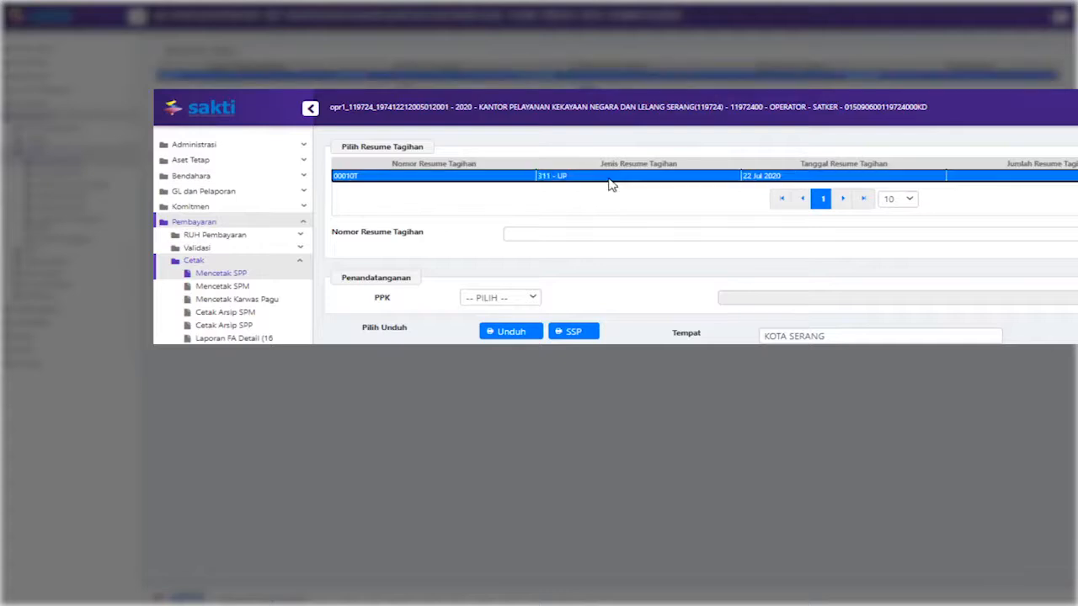
{"action": "left_click", "coordinate": [515, 306]}
{"action": "left_click", "coordinate": [515, 322]}
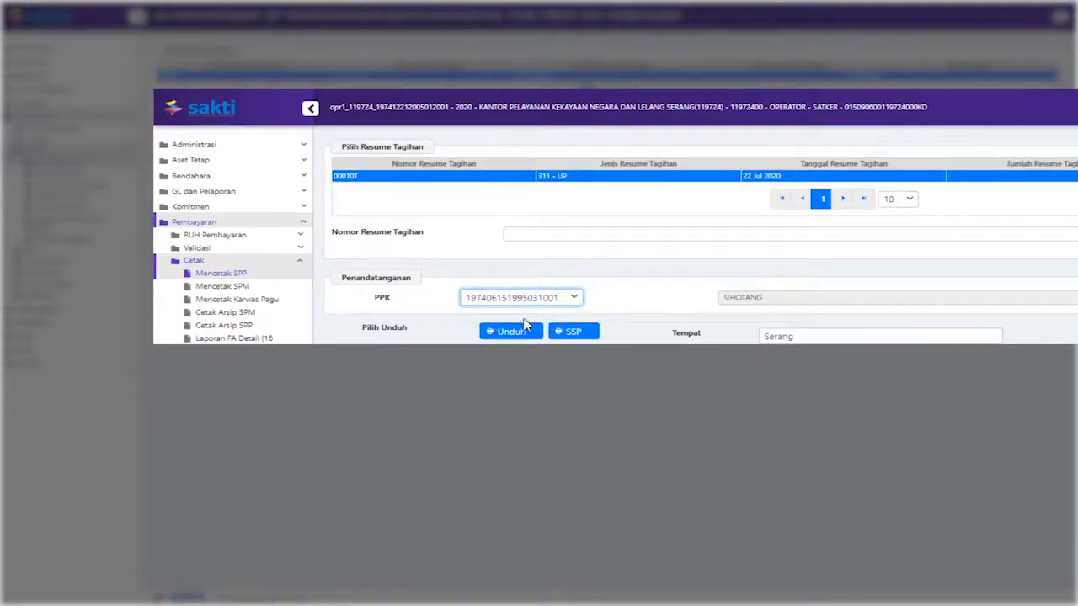
{"action": "left_click", "coordinate": [522, 333]}
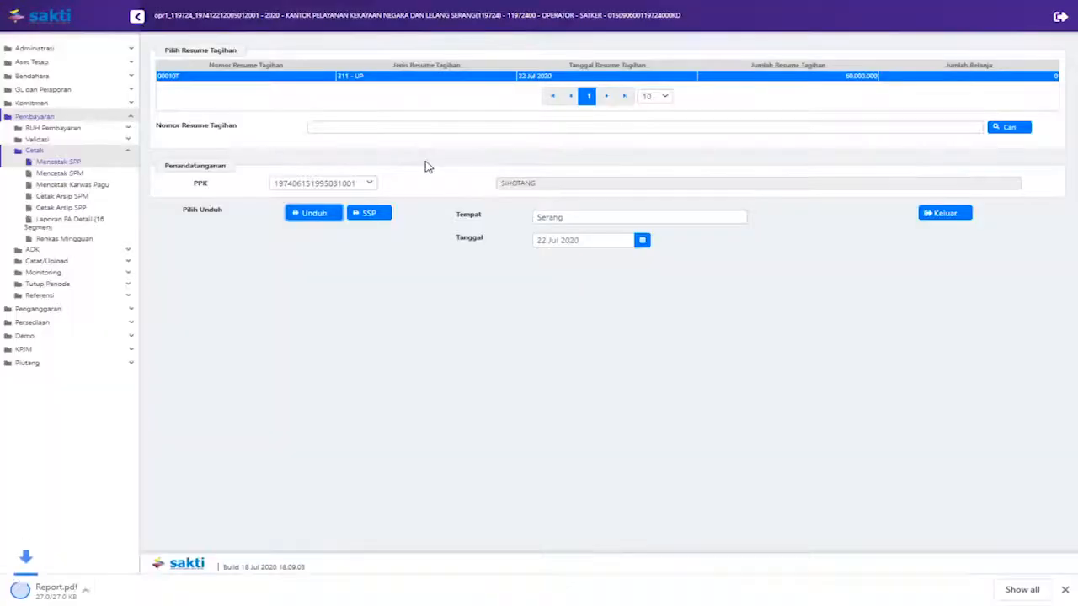
Review the downloaded Report.pdf, then close it and restore SAKTI to full screen
{"action": "left_click", "coordinate": [87, 588]}
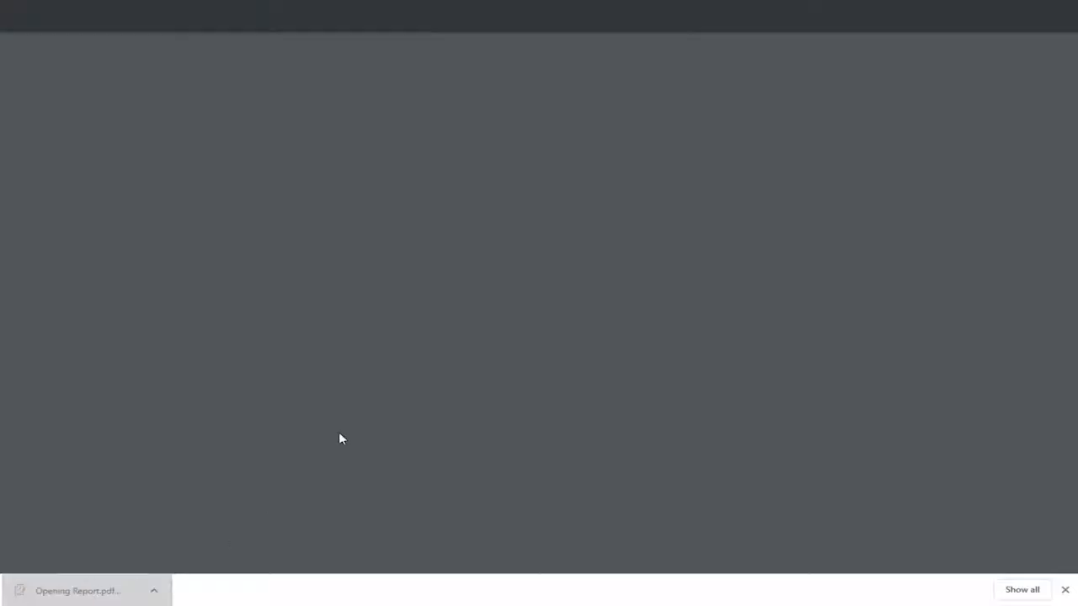
{"action": "scroll", "coordinate": [704, 237], "scroll_direction": "down", "scroll_amount": 2}
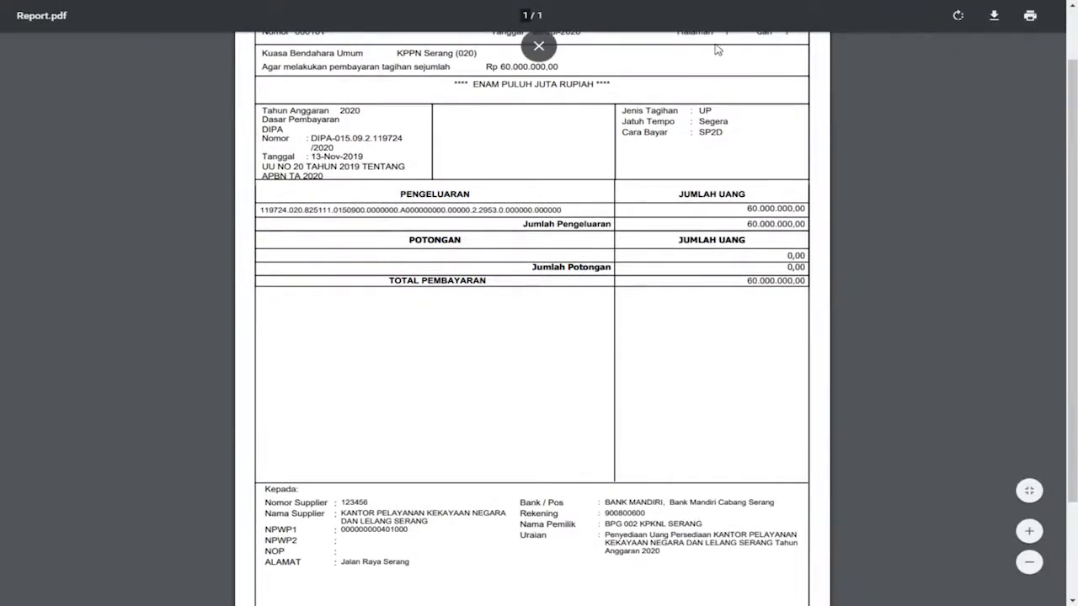
{"action": "left_click", "coordinate": [538, 47]}
{"action": "left_click", "coordinate": [353, 12]}
{"action": "key", "text": "F11"}
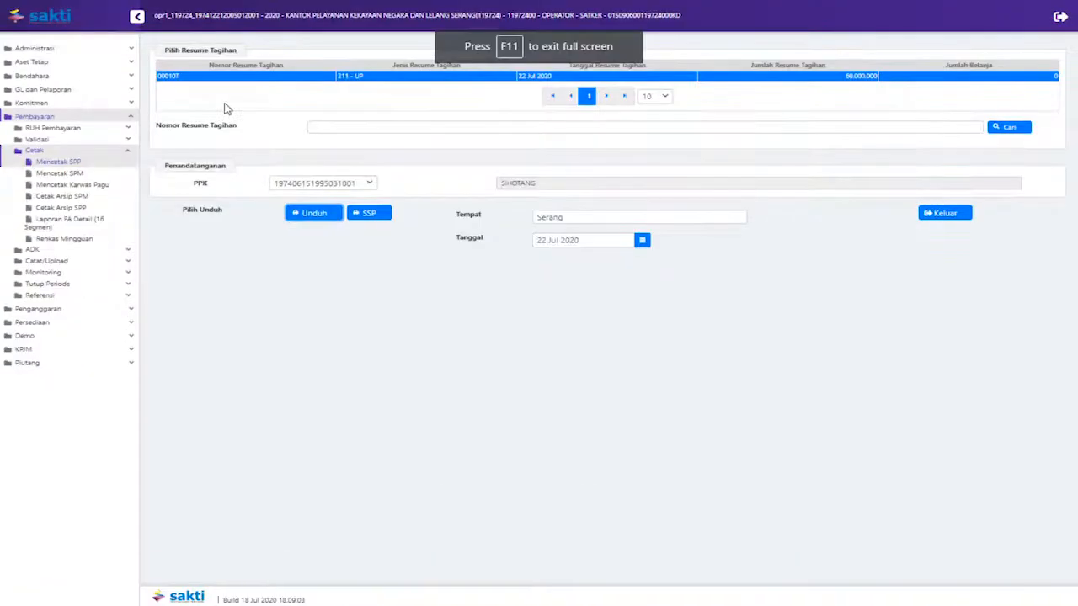
Log out of the payment operator and log in as the PPK user for 2020
{"action": "left_click", "coordinate": [1058, 25]}
{"action": "left_click", "coordinate": [559, 330]}
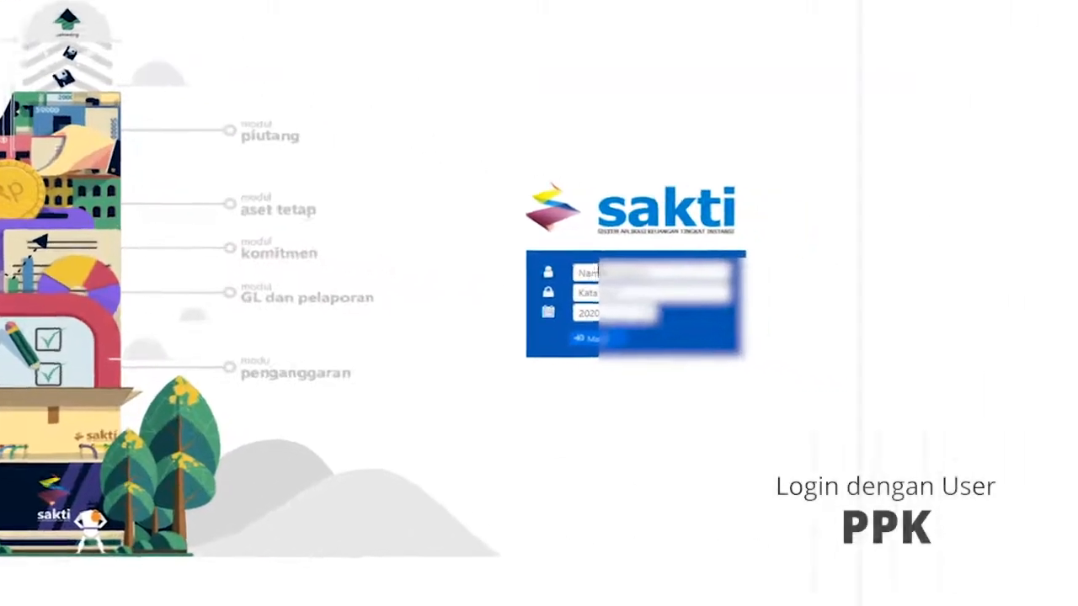
{"action": "left_click", "coordinate": [862, 309]}
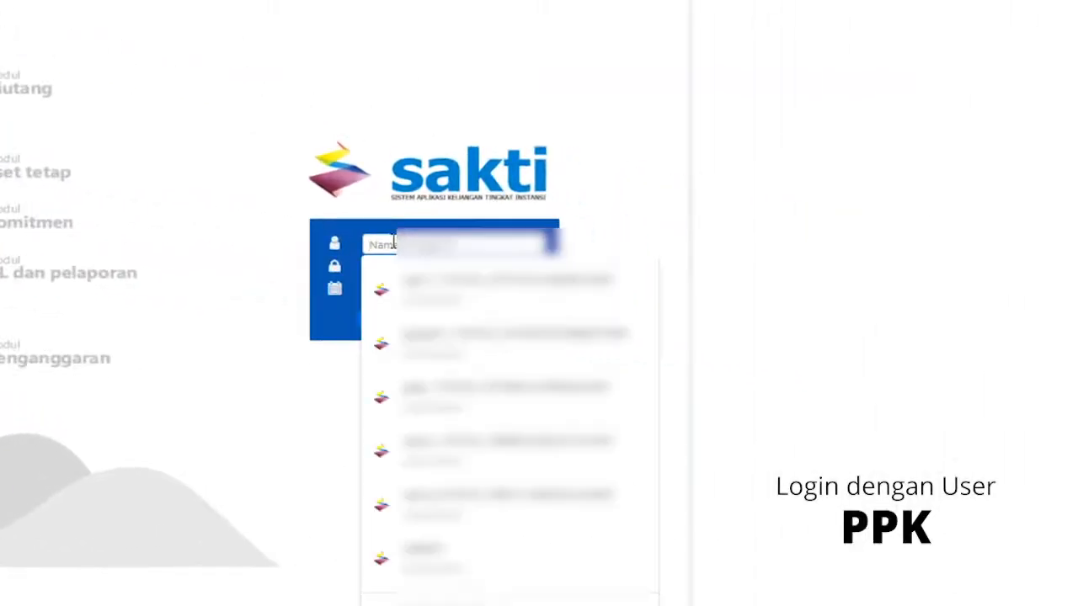
{"action": "left_click", "coordinate": [404, 395]}
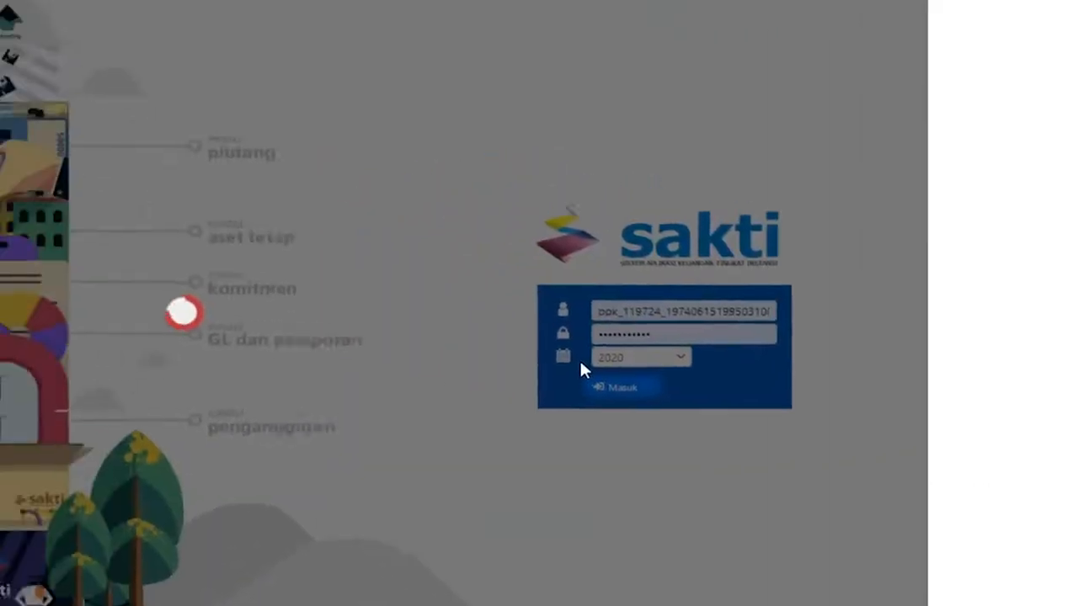
{"action": "left_click", "coordinate": [393, 321]}
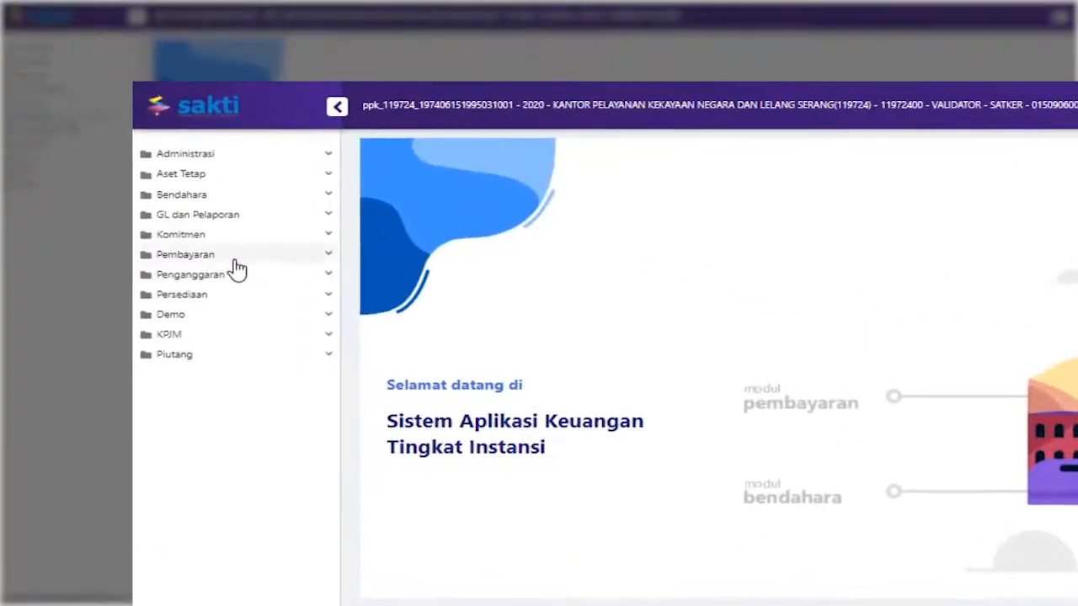
In Validasi SPP, approve bill resume 00010T (311 - UP) and confirm
{"action": "left_click", "coordinate": [274, 255]}
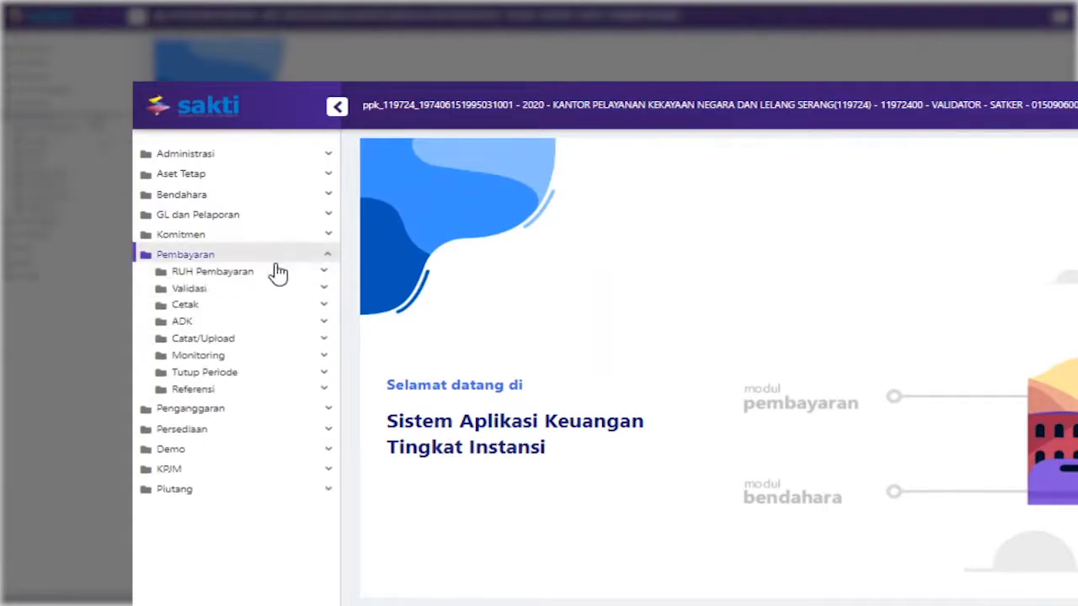
{"action": "left_click", "coordinate": [285, 291]}
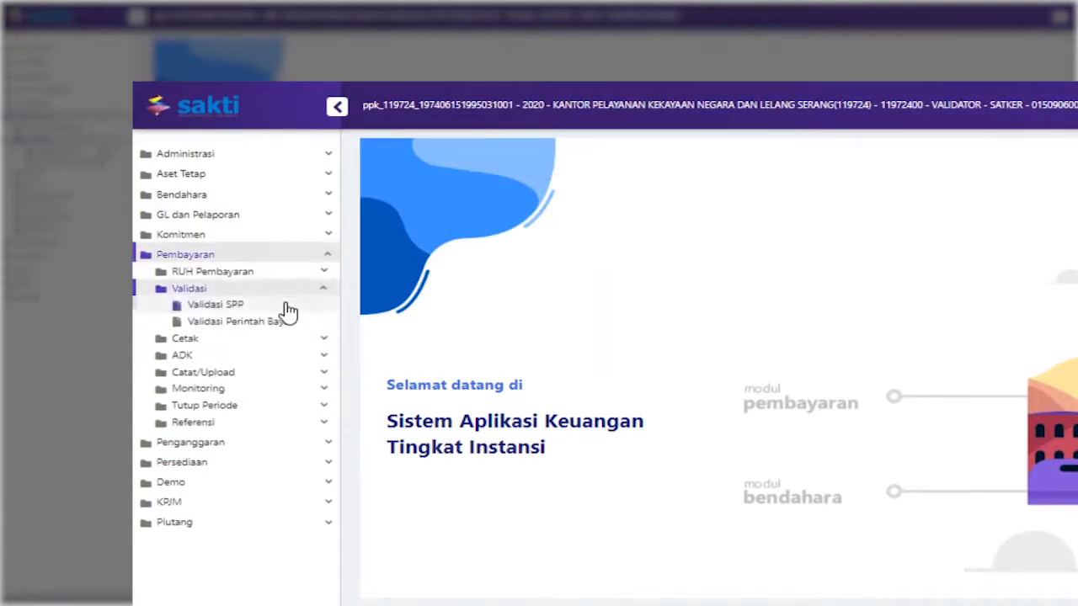
{"action": "left_click", "coordinate": [287, 305]}
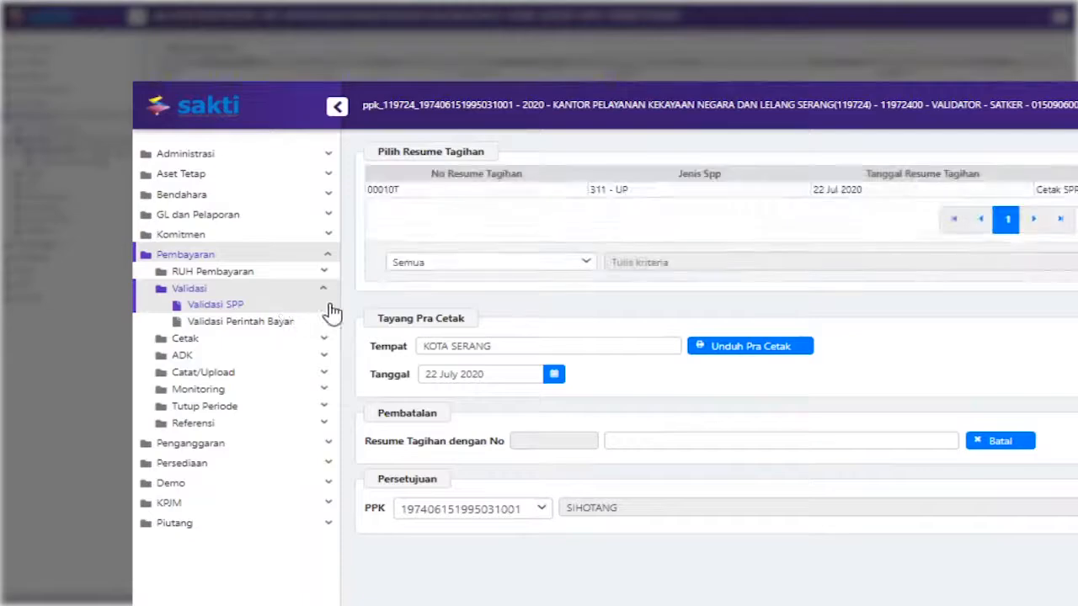
{"action": "left_click", "coordinate": [567, 195]}
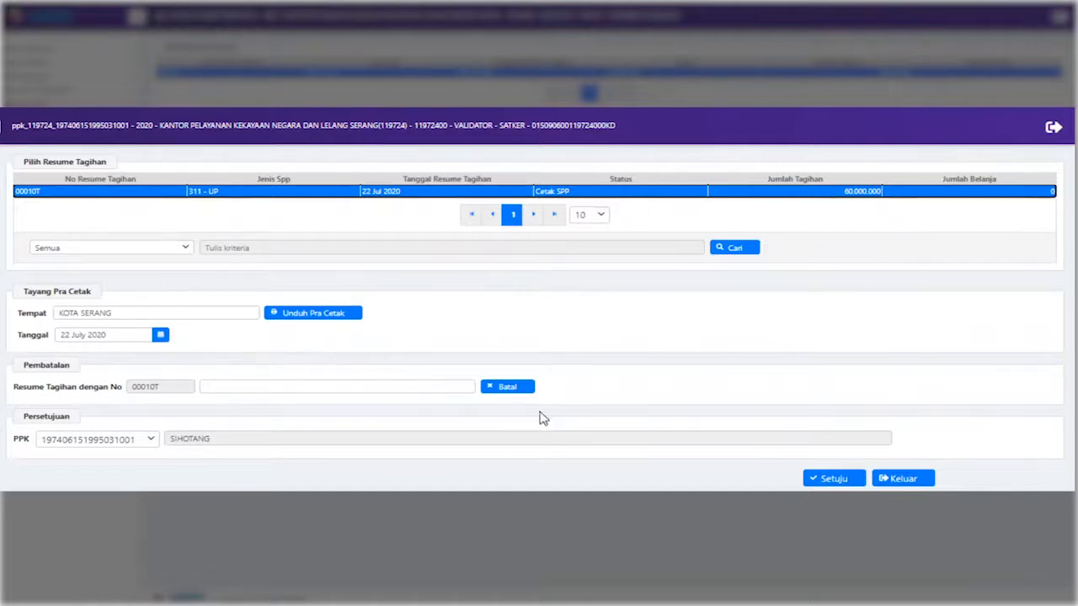
{"action": "left_click", "coordinate": [831, 477]}
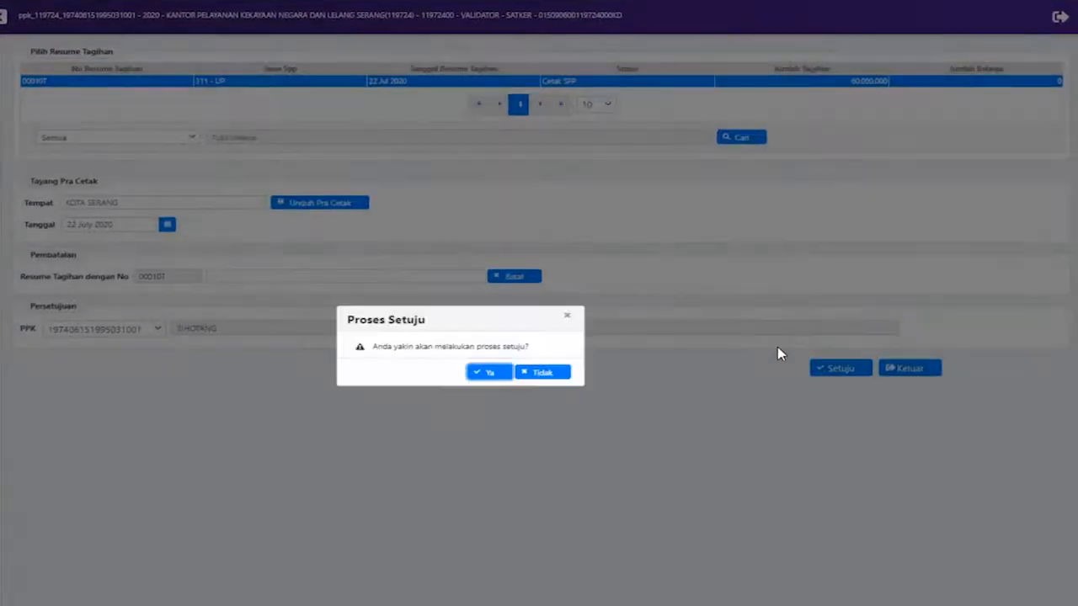
{"action": "left_click", "coordinate": [481, 376]}
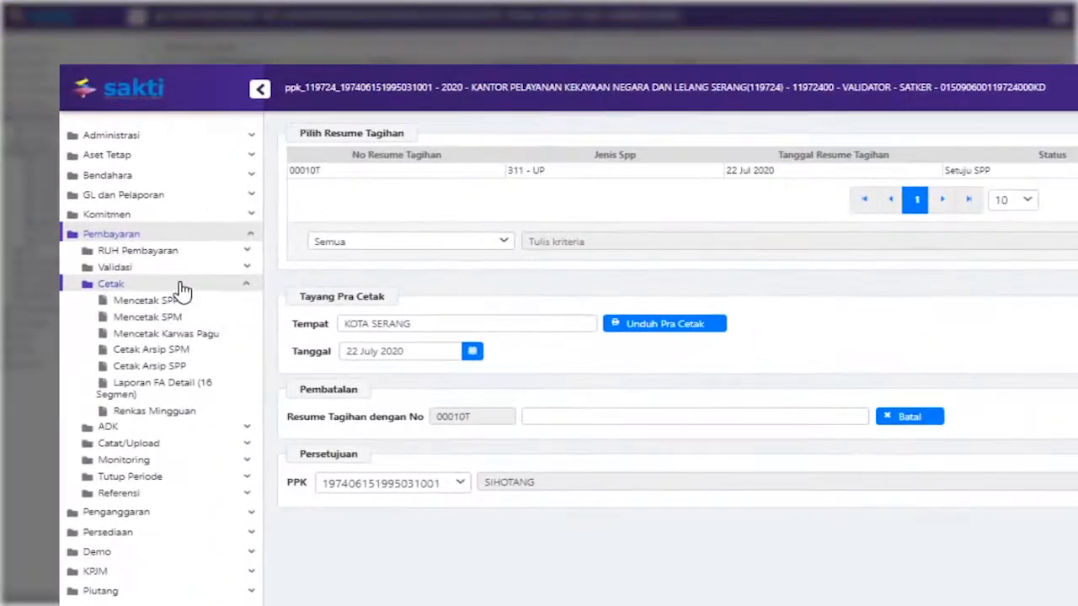
On the ADK SPP page, tick the approved 311 - UP request
{"action": "left_click", "coordinate": [57, 228]}
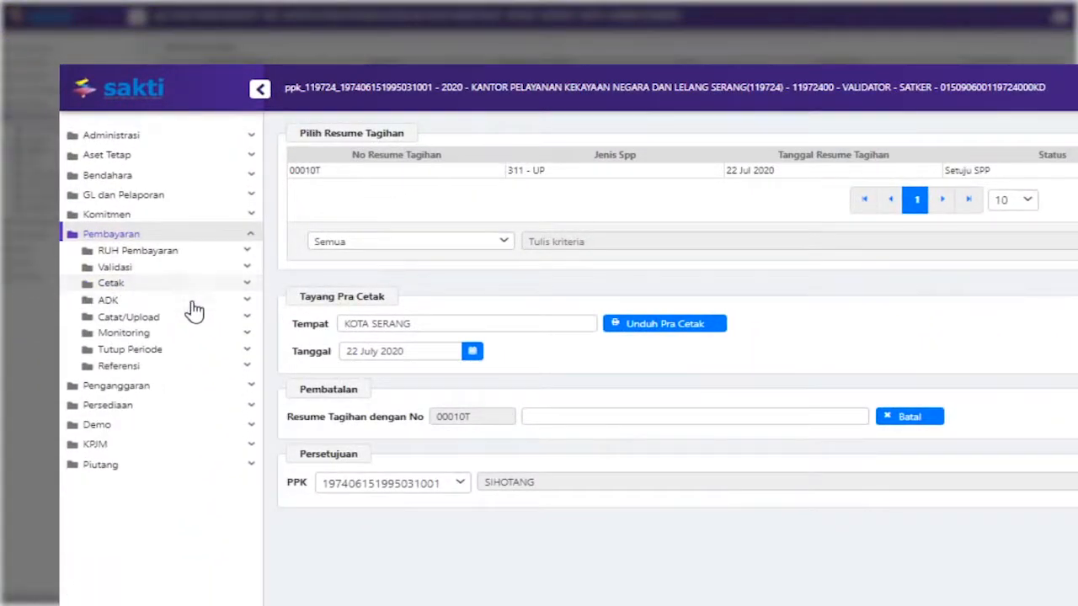
{"action": "left_click", "coordinate": [192, 305]}
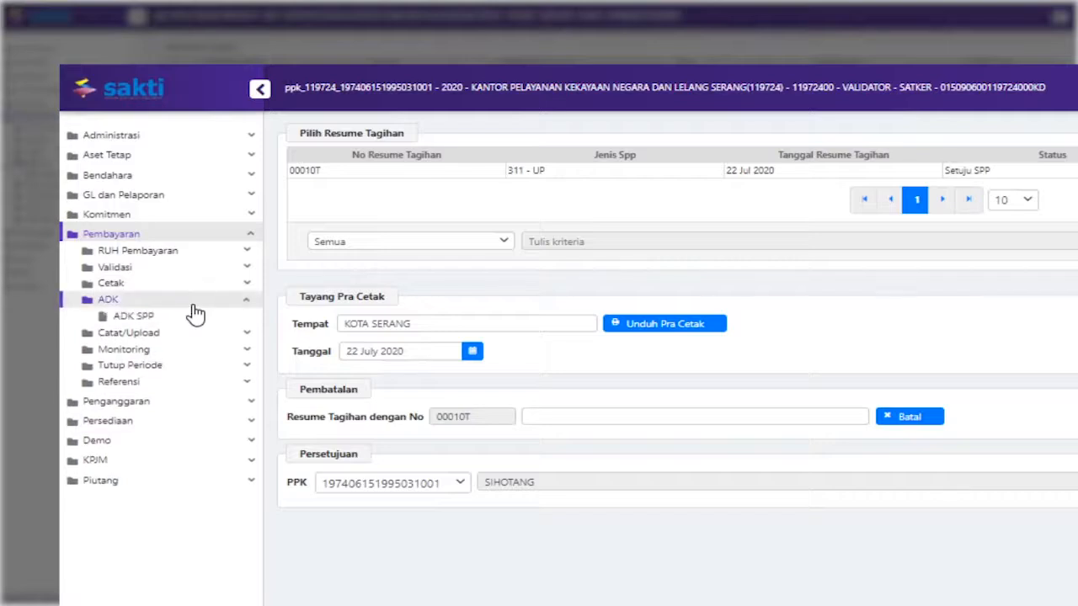
{"action": "left_click", "coordinate": [202, 320]}
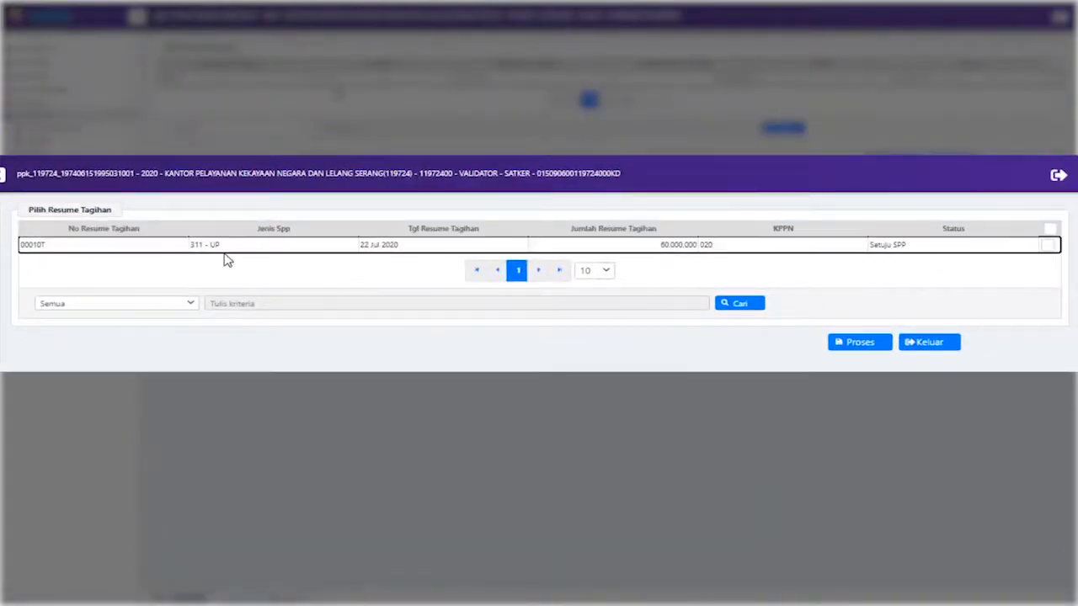
{"action": "left_click", "coordinate": [1048, 246]}
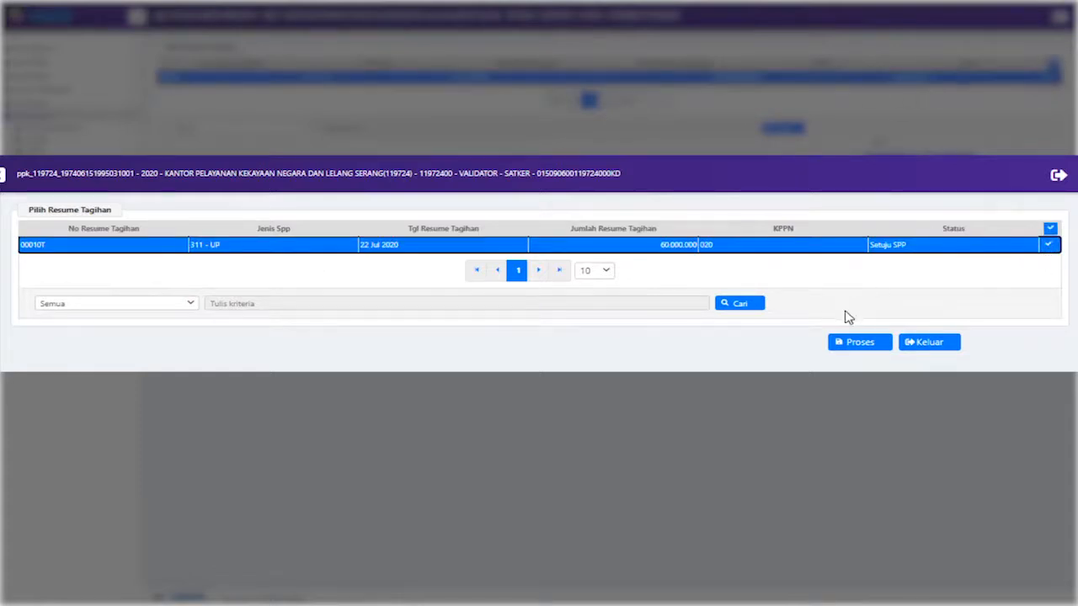
Process the request, entering and confirming the PIN to create the ADK SPP
{"action": "left_click", "coordinate": [854, 342]}
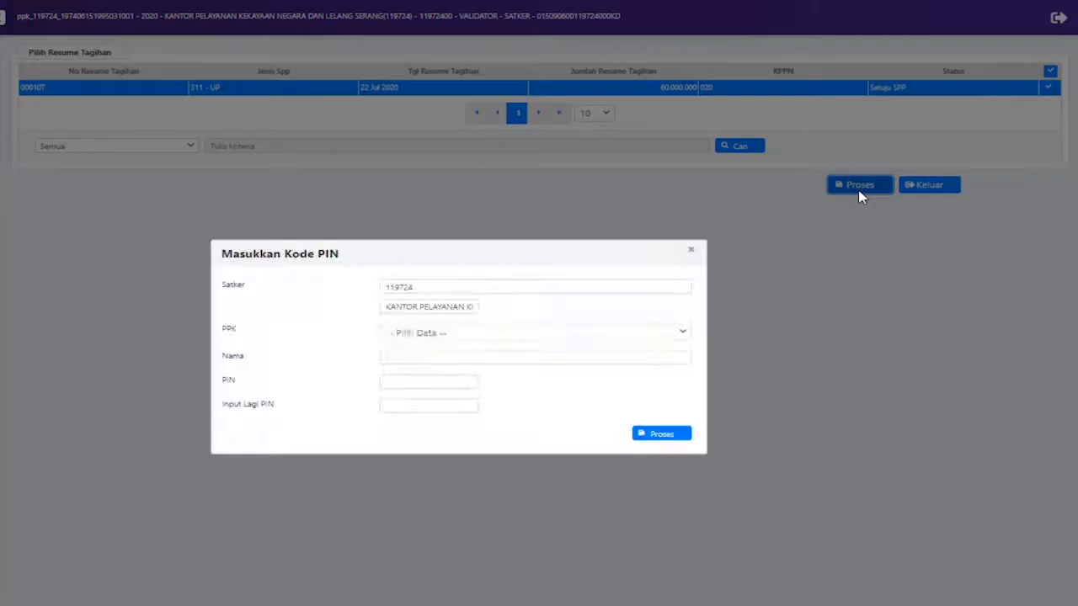
{"action": "left_click", "coordinate": [385, 380]}
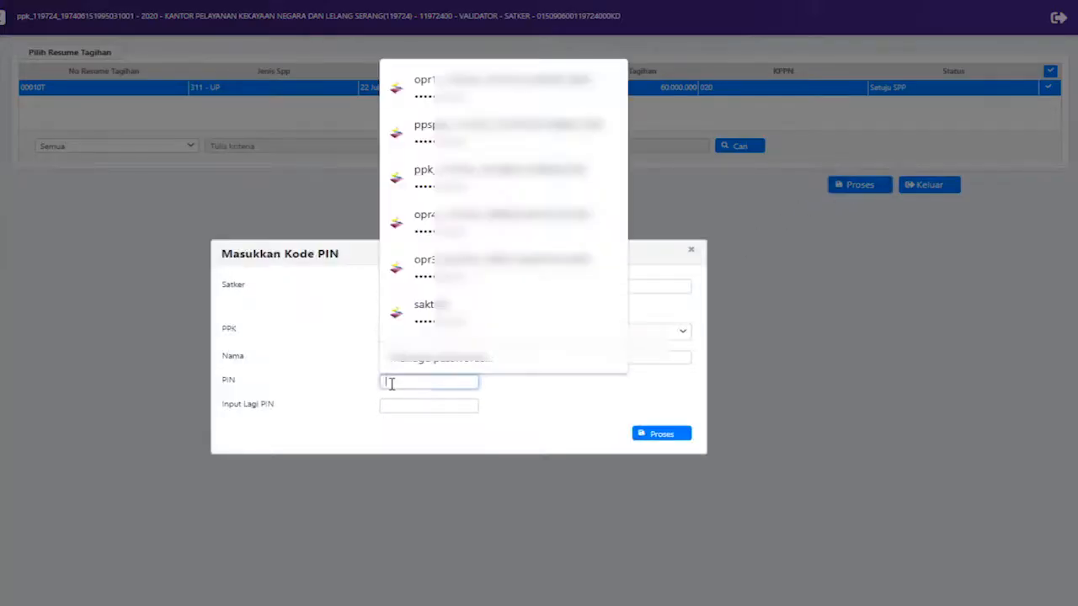
{"action": "type", "text": "12"}
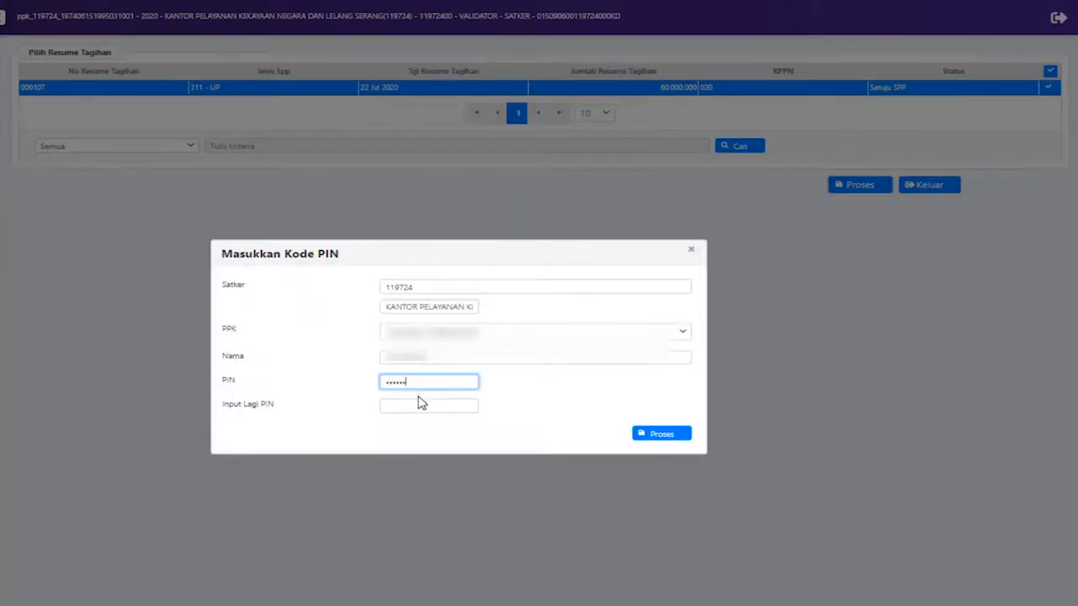
{"action": "left_click", "coordinate": [417, 404]}
{"action": "type", "text": "12"}
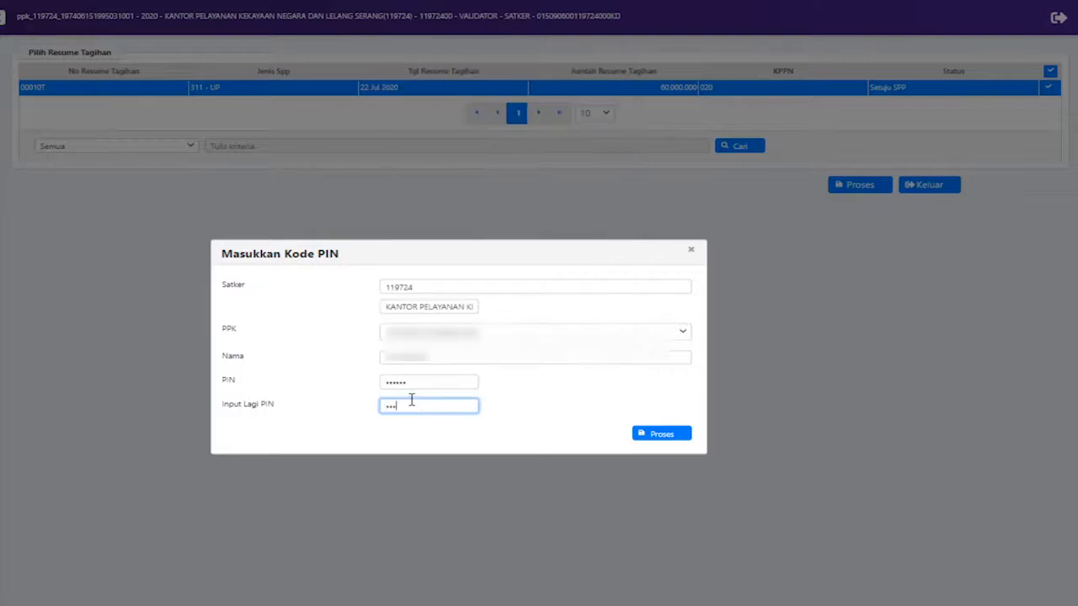
{"action": "type", "text": "3456"}
{"action": "left_click", "coordinate": [651, 433]}
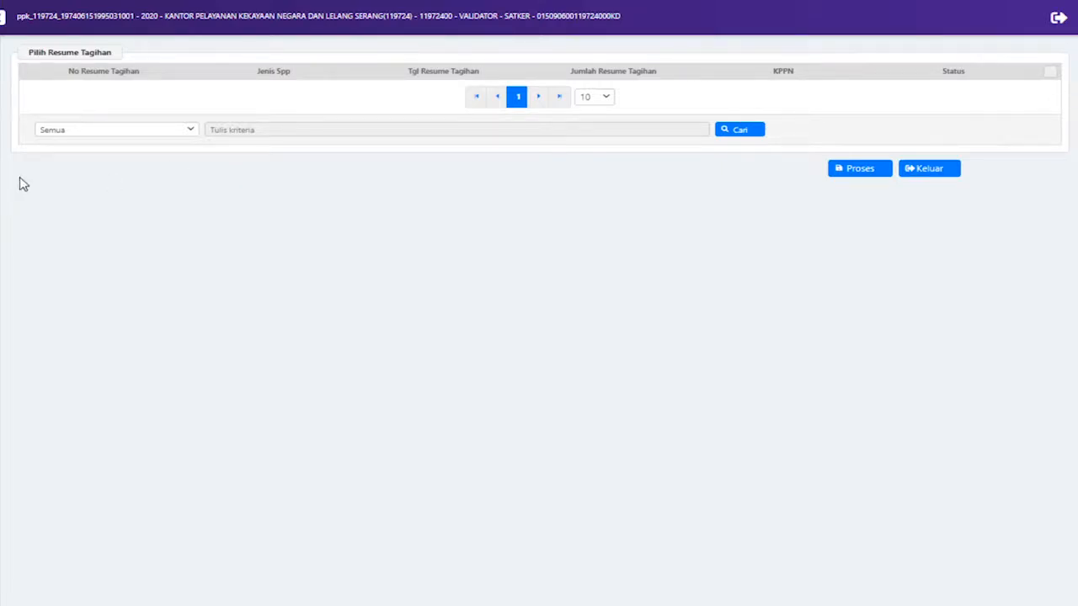
Log out of the PPK account and sign in as the payment/commitment operator for 2020
{"action": "left_click", "coordinate": [1063, 22]}
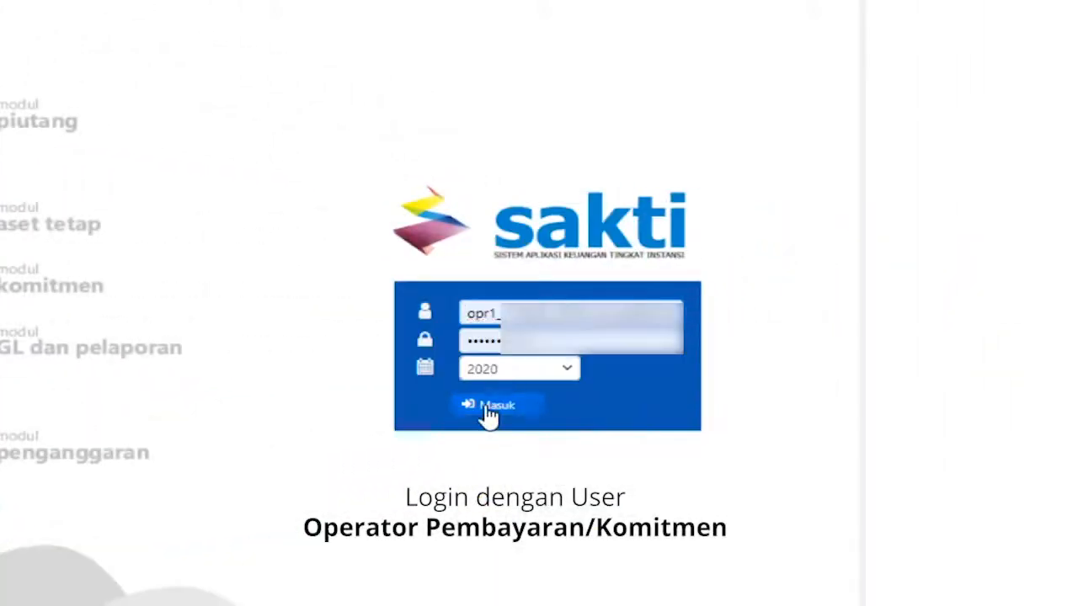
{"action": "left_click", "coordinate": [488, 407]}
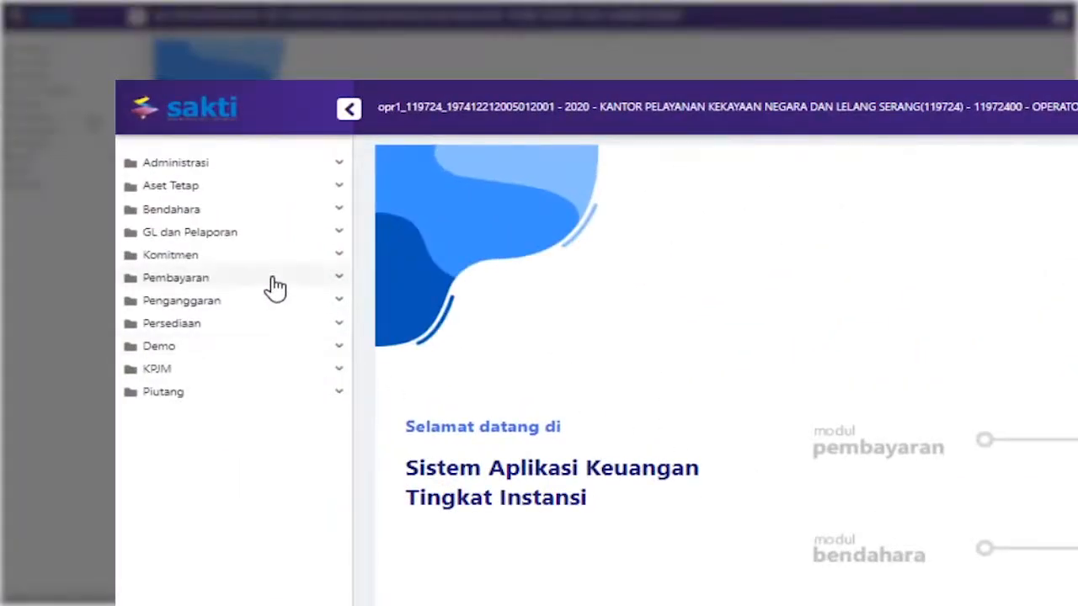
Print SPM 00010A for the 311 - UP resume 00010T, downloading Report (1).pdf
{"action": "left_click", "coordinate": [275, 287]}
{"action": "left_click", "coordinate": [272, 338]}
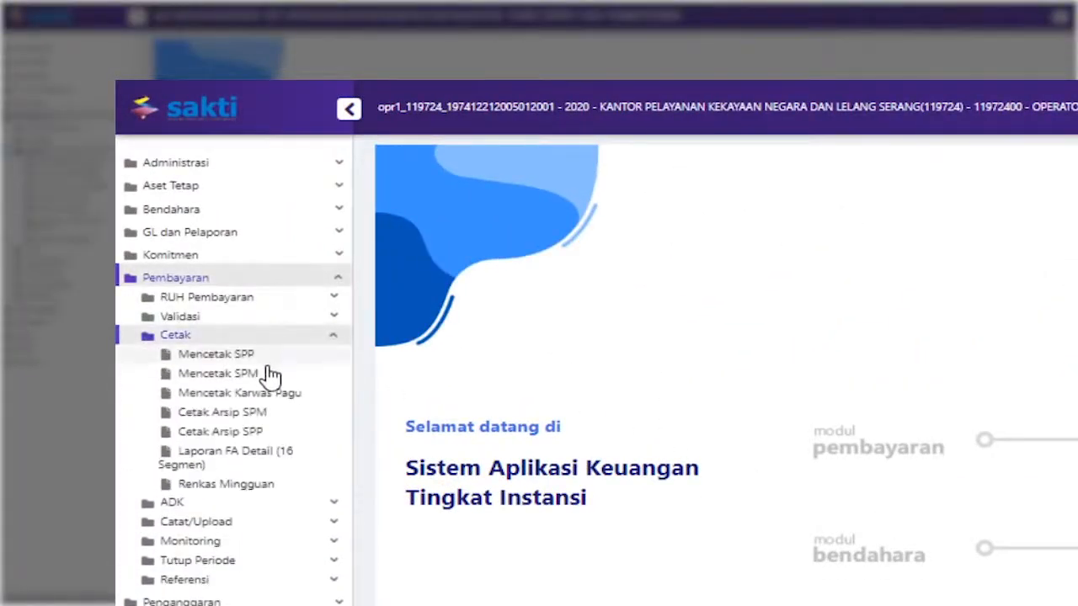
{"action": "left_click", "coordinate": [269, 374]}
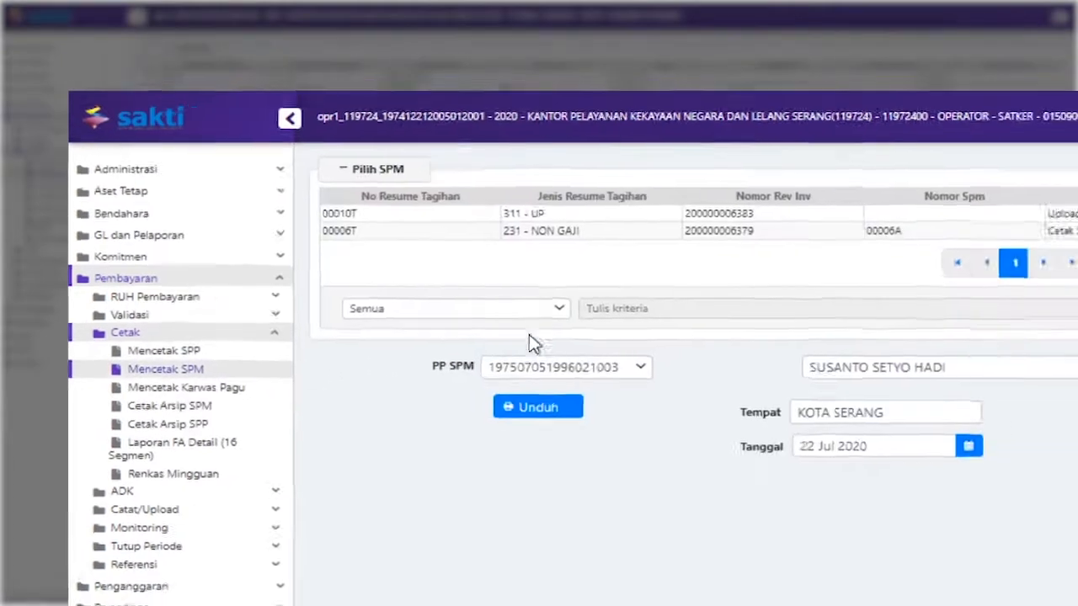
{"action": "left_click", "coordinate": [619, 214]}
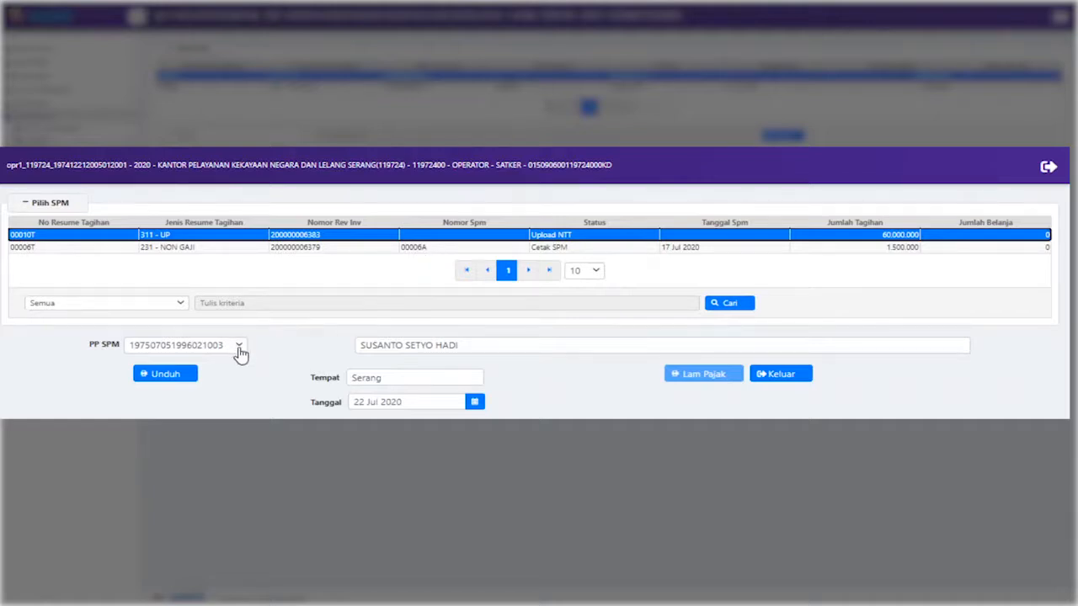
{"action": "left_click", "coordinate": [170, 383]}
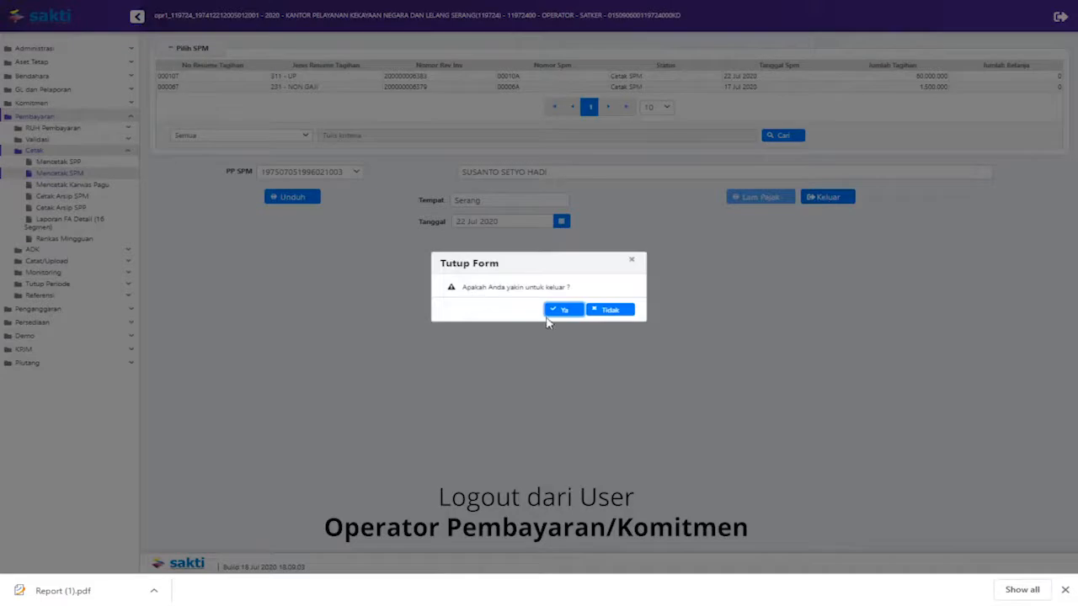
Close the SPM print form and log out of the payment operator account
{"action": "left_click", "coordinate": [558, 312]}
{"action": "left_click", "coordinate": [68, 119]}
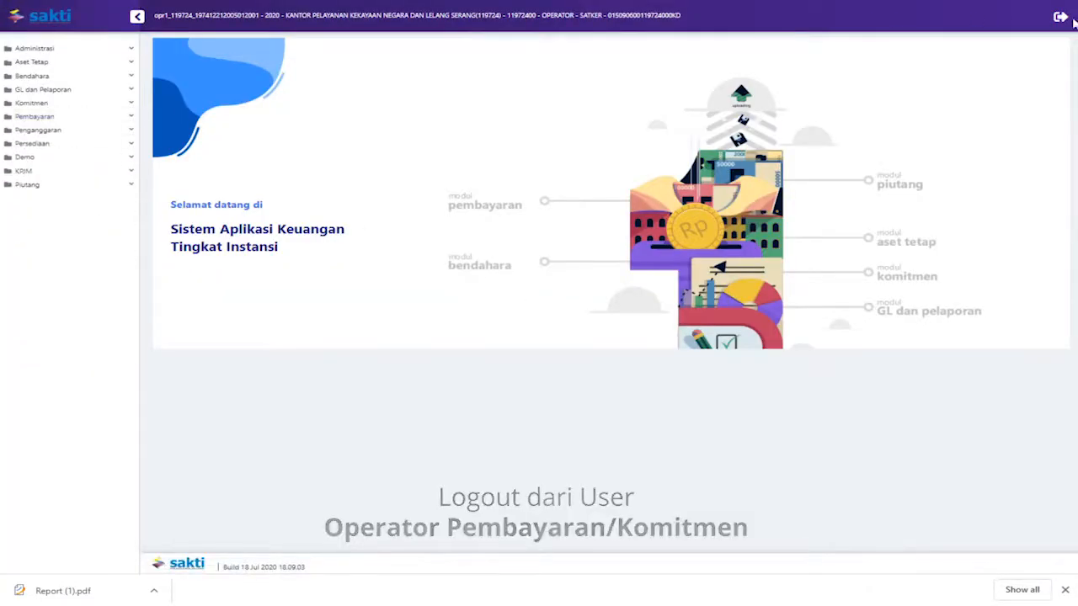
{"action": "left_click", "coordinate": [1060, 17]}
{"action": "left_click", "coordinate": [552, 314]}
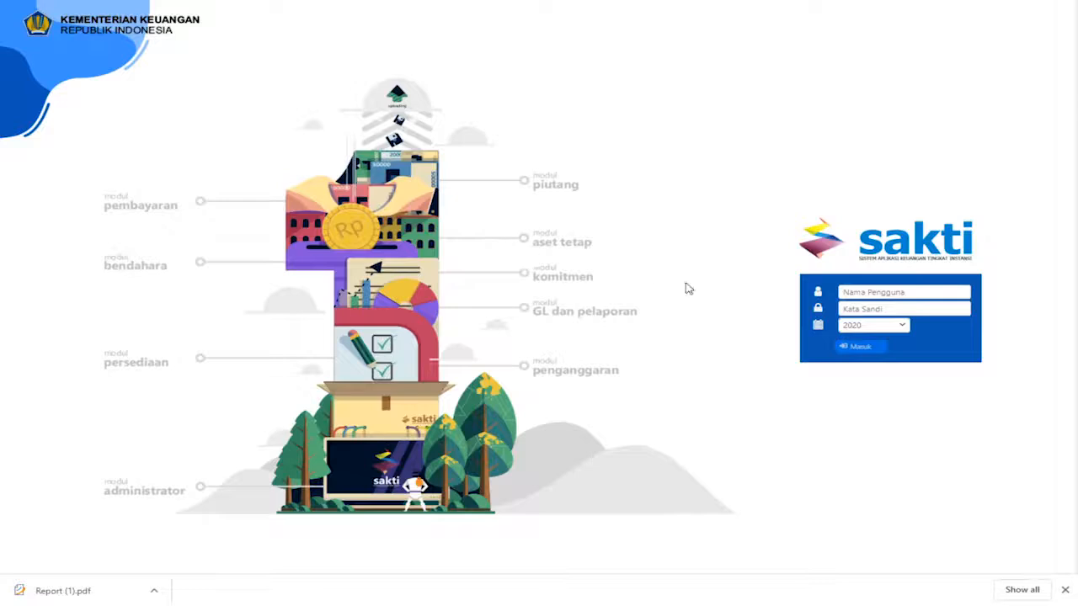
Sign in to SAKTI as the PPSPM approval user for 2020
{"action": "left_click", "coordinate": [876, 300]}
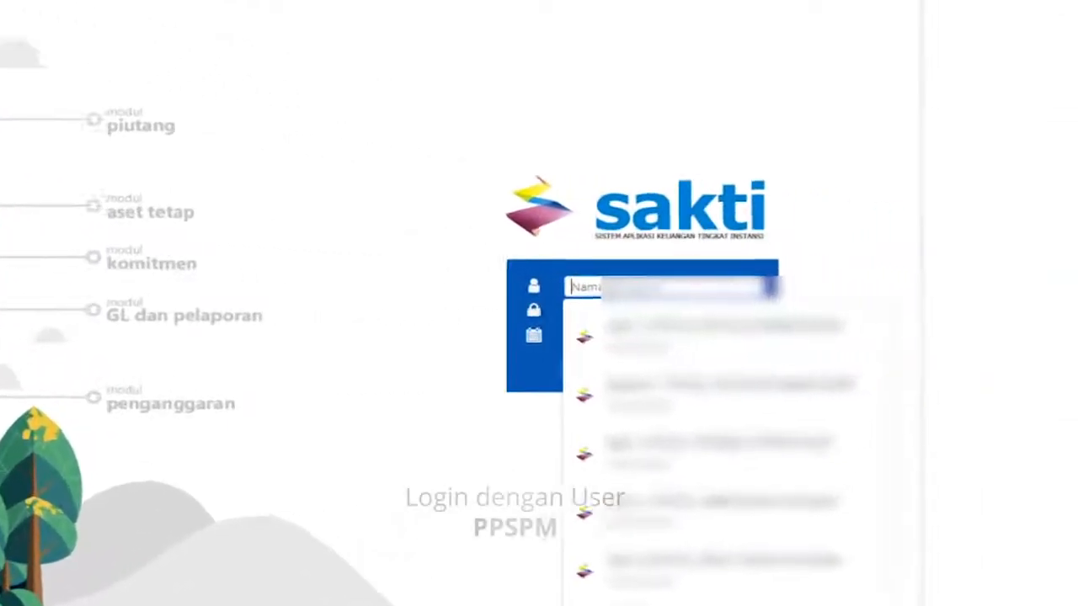
{"action": "left_click", "coordinate": [611, 371]}
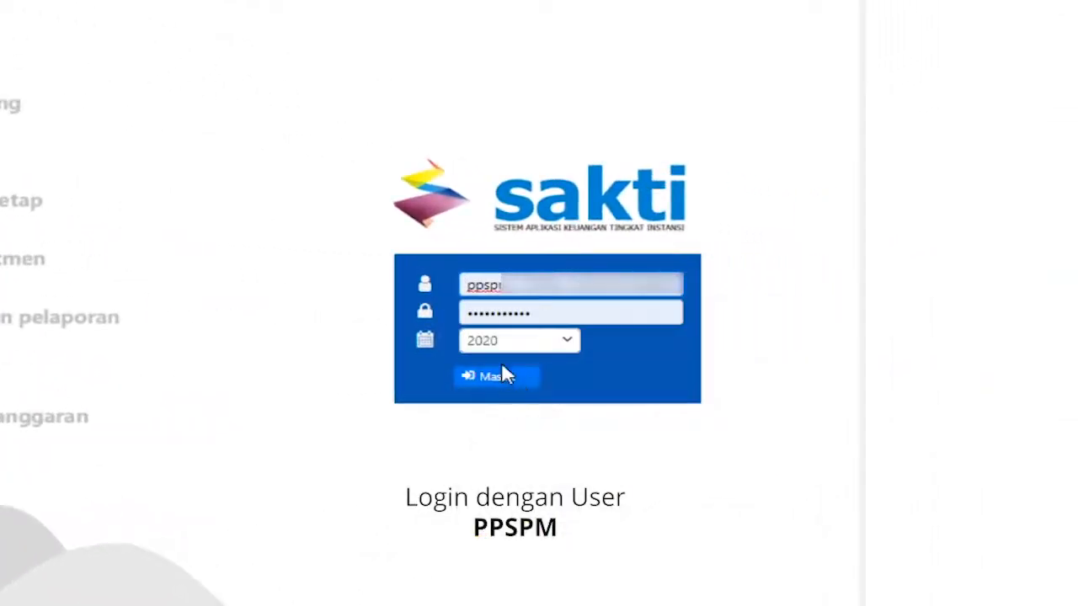
{"action": "left_click", "coordinate": [504, 381]}
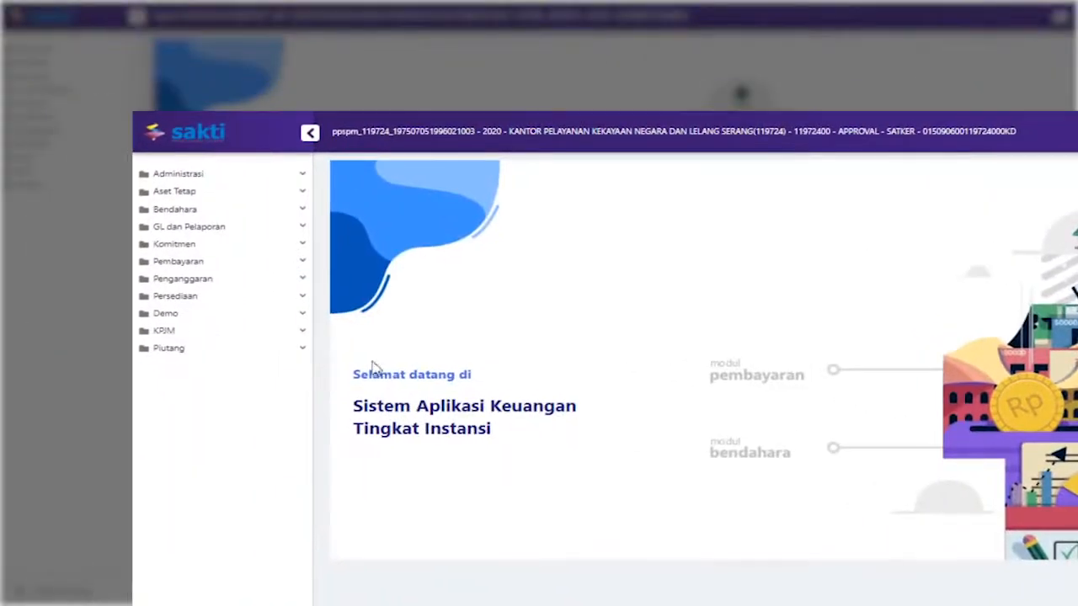
In Validasi SPM, approve resume tagihan 00010T as SPM 00010A, setting it to Setuju SPM
{"action": "left_click", "coordinate": [252, 263]}
{"action": "left_click", "coordinate": [241, 291]}
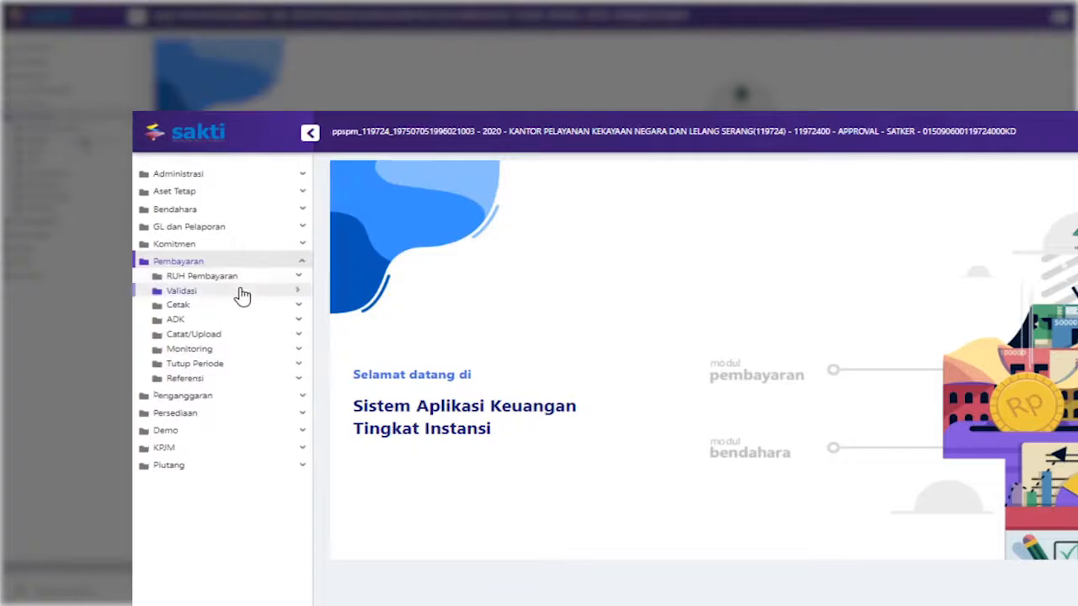
{"action": "left_click", "coordinate": [206, 305]}
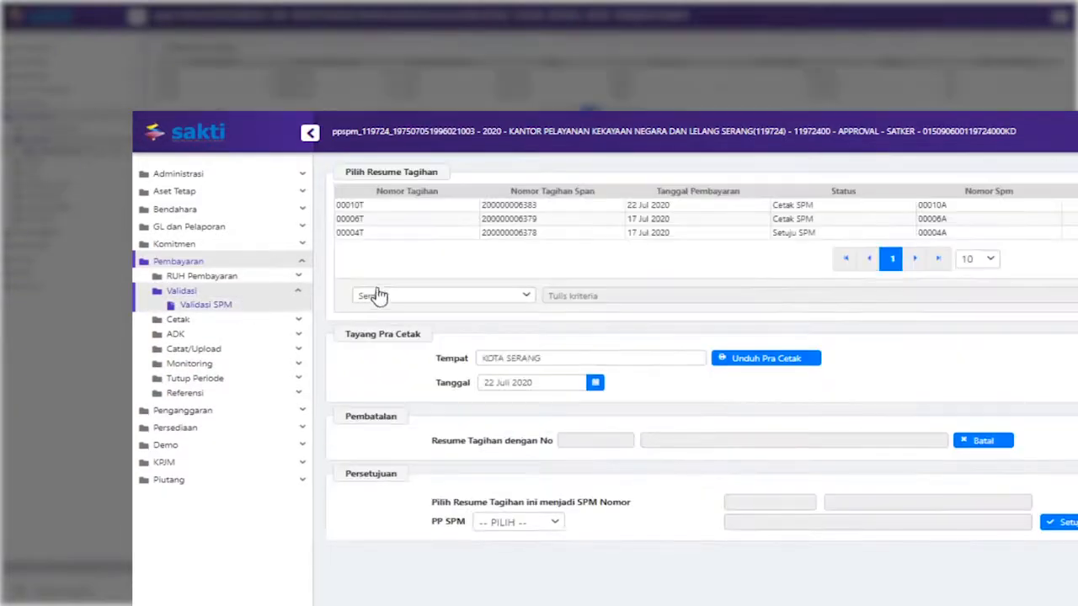
{"action": "left_click", "coordinate": [494, 206]}
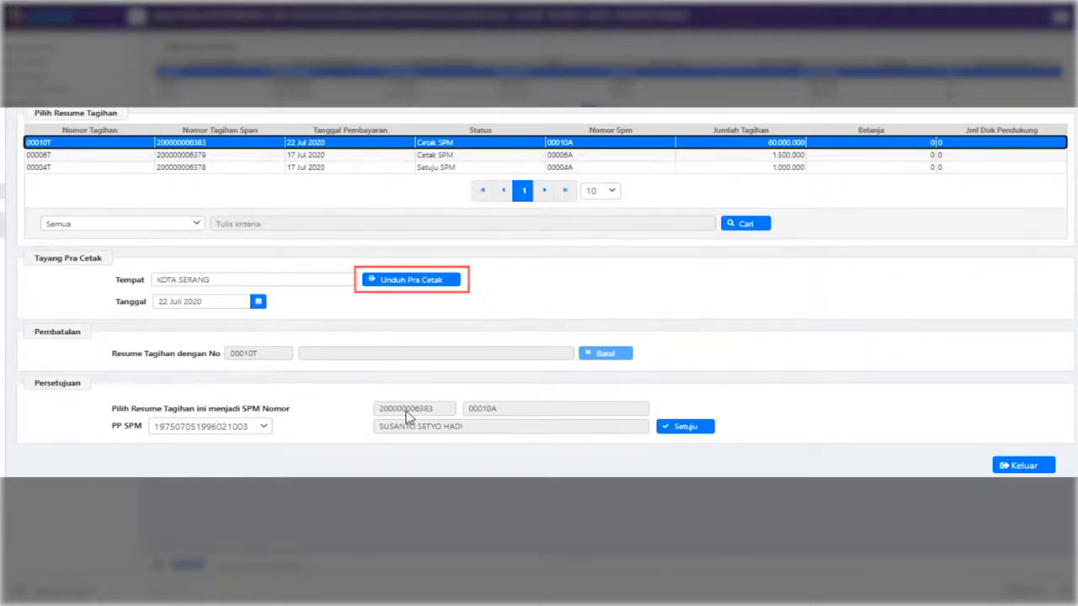
{"action": "left_click", "coordinate": [699, 432]}
{"action": "left_click", "coordinate": [492, 413]}
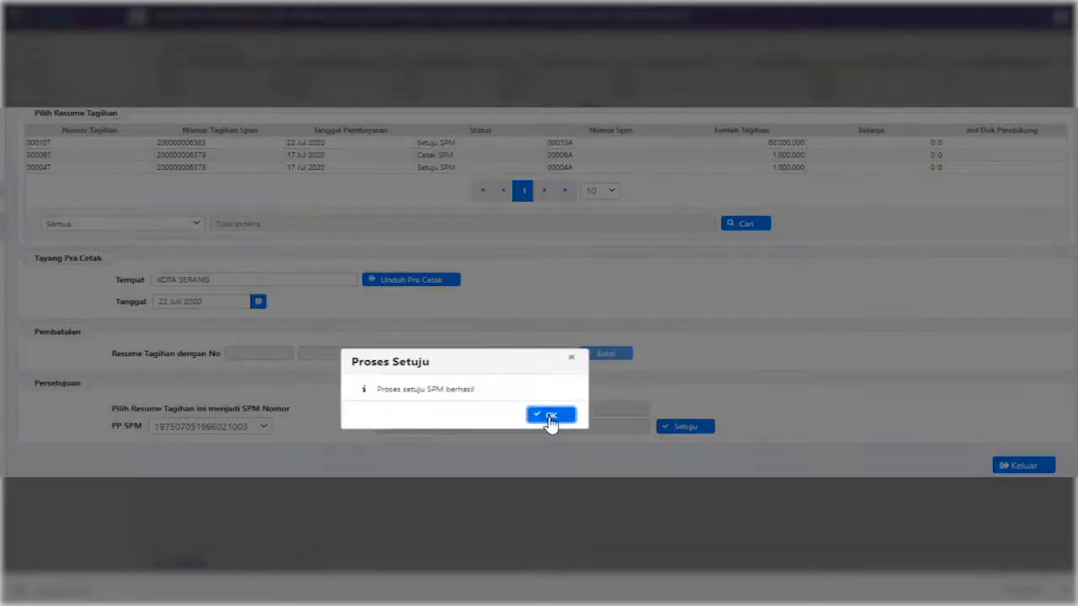
{"action": "left_click", "coordinate": [550, 416]}
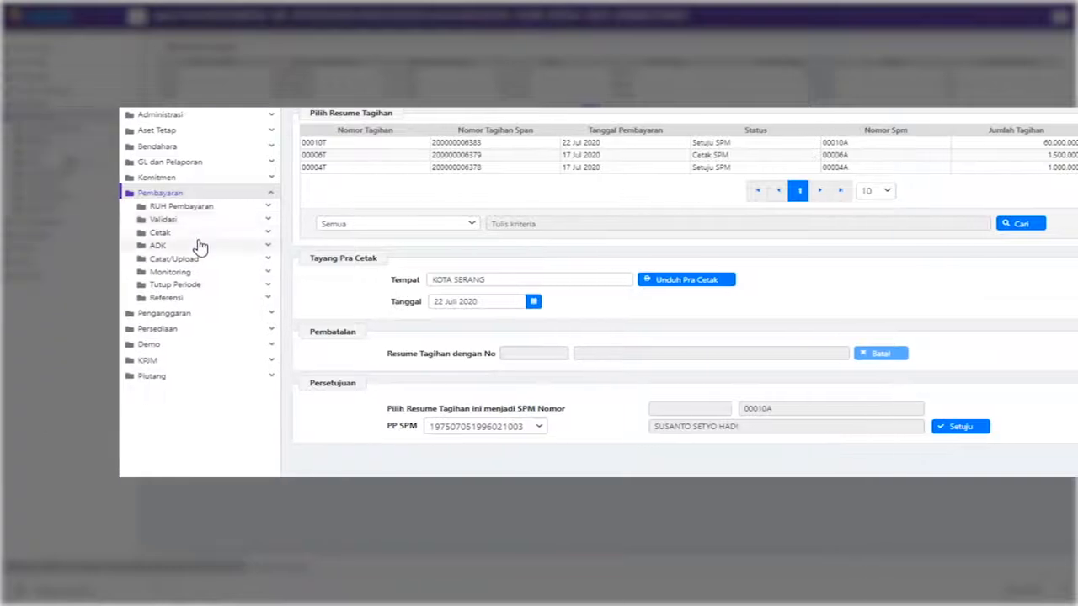
In ADK SPM Interkoneksi, mark SPM 00010A for ADK processing
{"action": "left_click", "coordinate": [148, 245]}
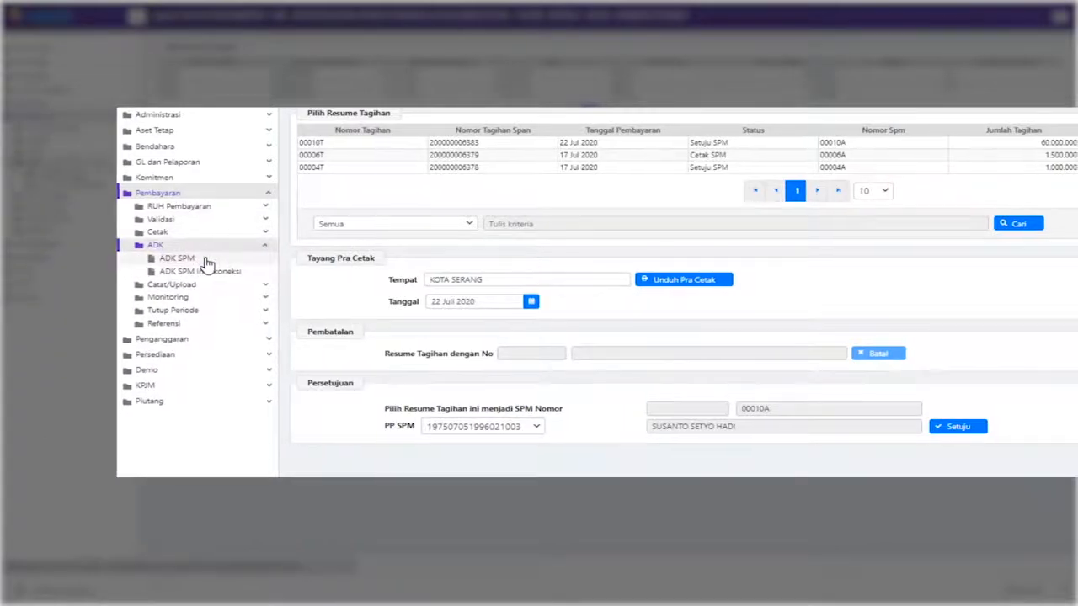
{"action": "left_click", "coordinate": [215, 273]}
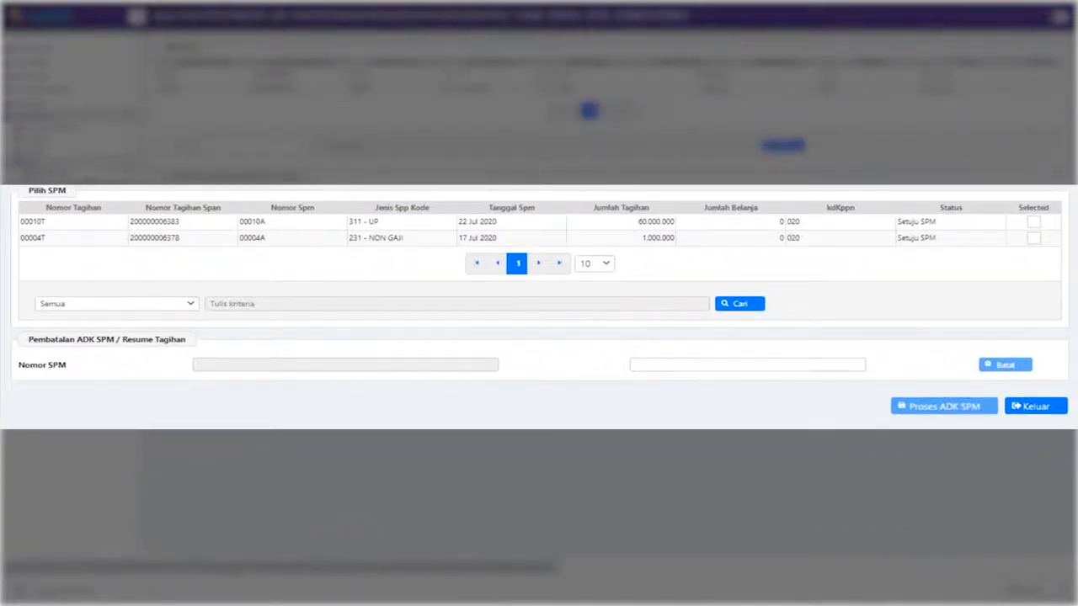
{"action": "left_click", "coordinate": [1033, 224]}
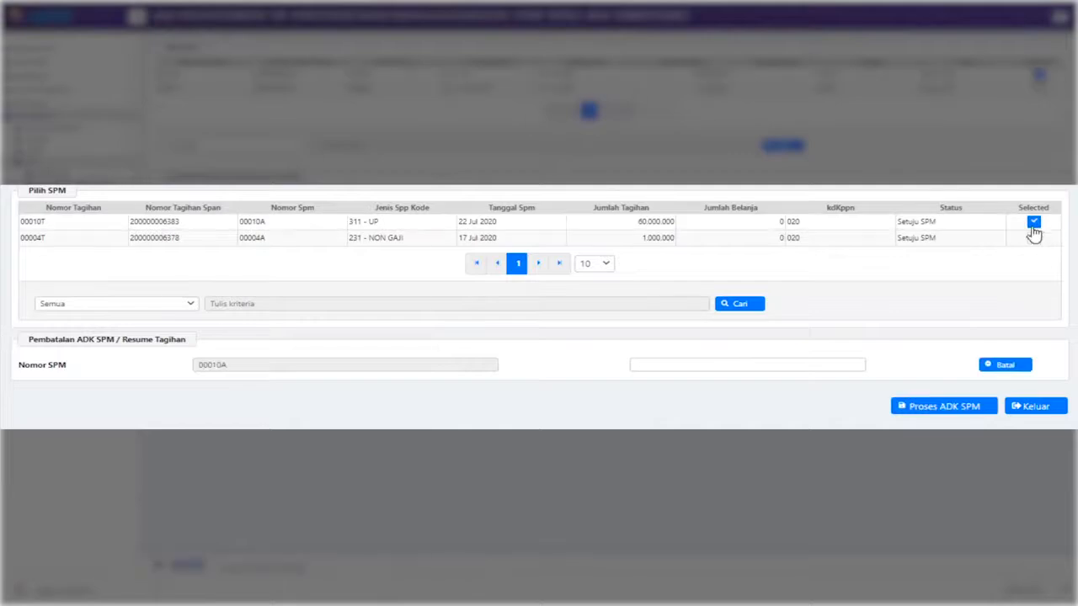
Generate the ADK SPM for 00010A using the approval PIN, then close the form
{"action": "left_click", "coordinate": [905, 410]}
{"action": "left_click", "coordinate": [435, 502]}
{"action": "type", "text": "1"}
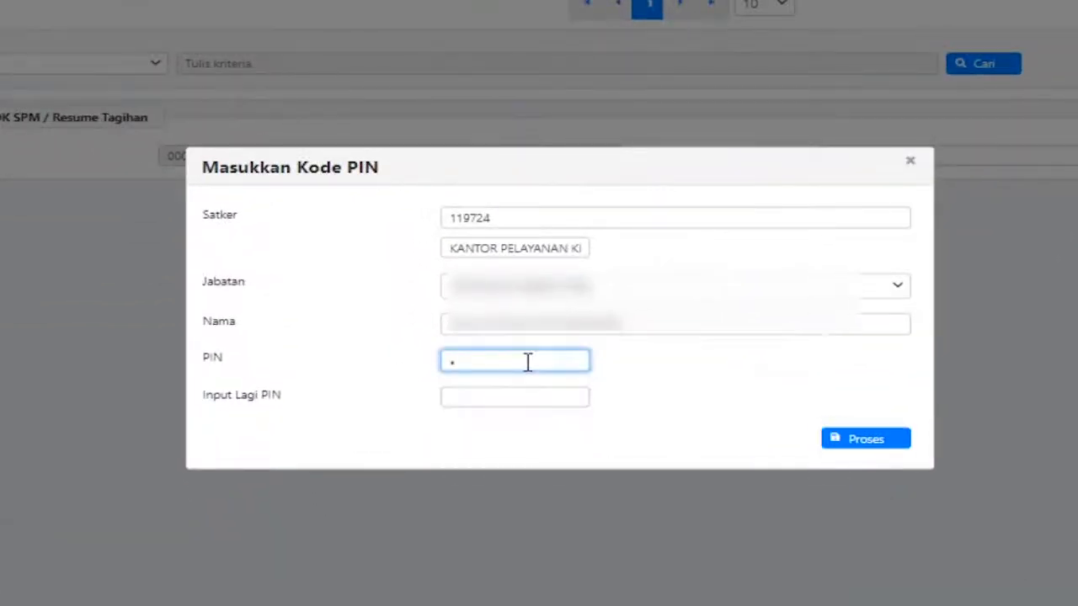
{"action": "type", "text": "2"}
{"action": "left_click", "coordinate": [534, 400]}
{"action": "type", "text": "••••••"}
{"action": "left_click", "coordinate": [887, 446]}
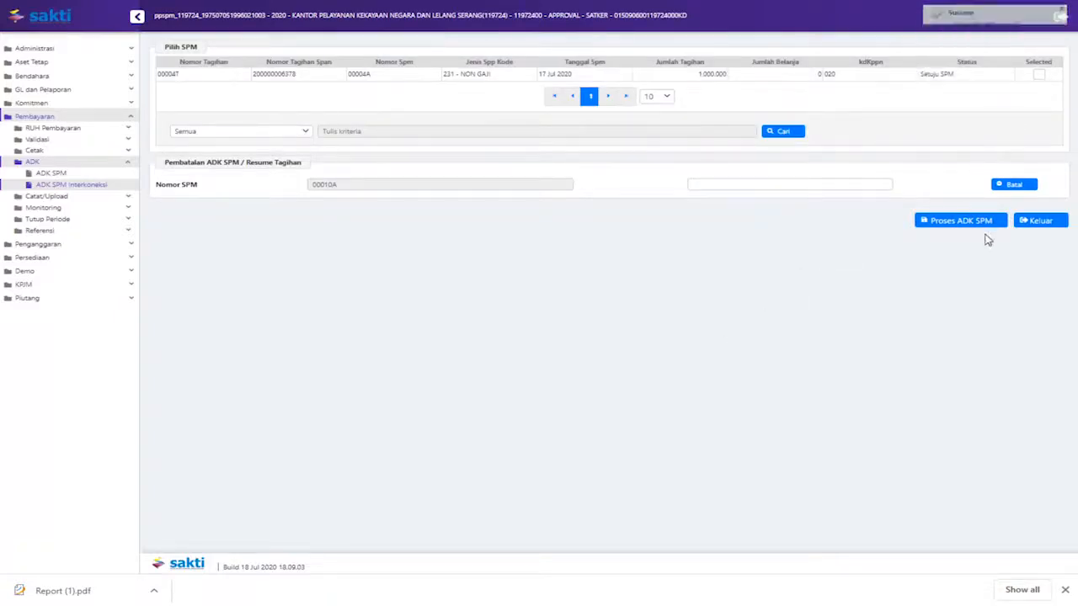
{"action": "left_click", "coordinate": [1040, 220]}
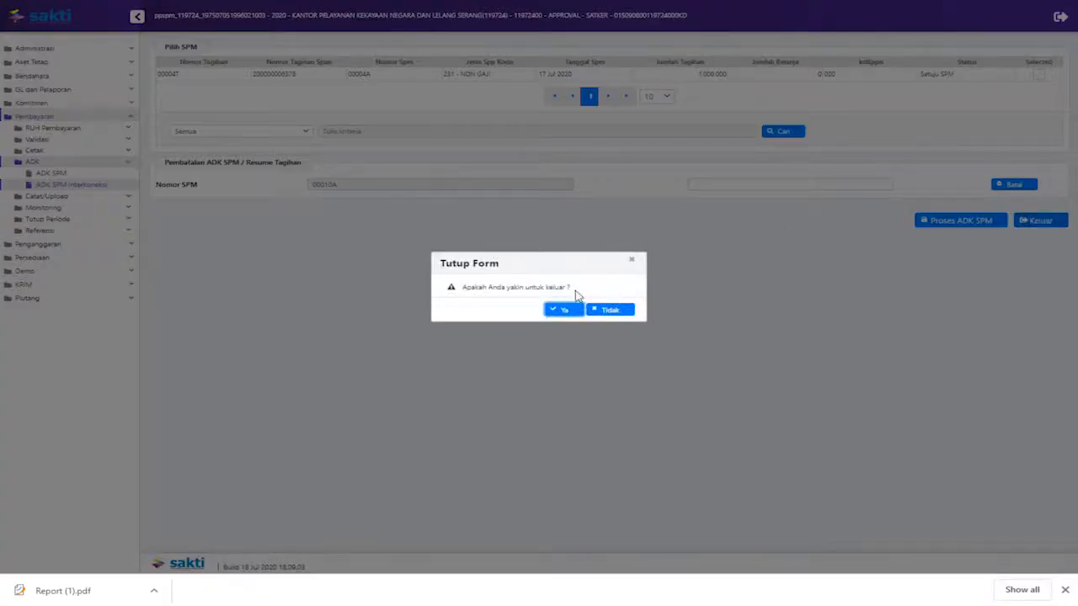
{"action": "left_click", "coordinate": [564, 311]}
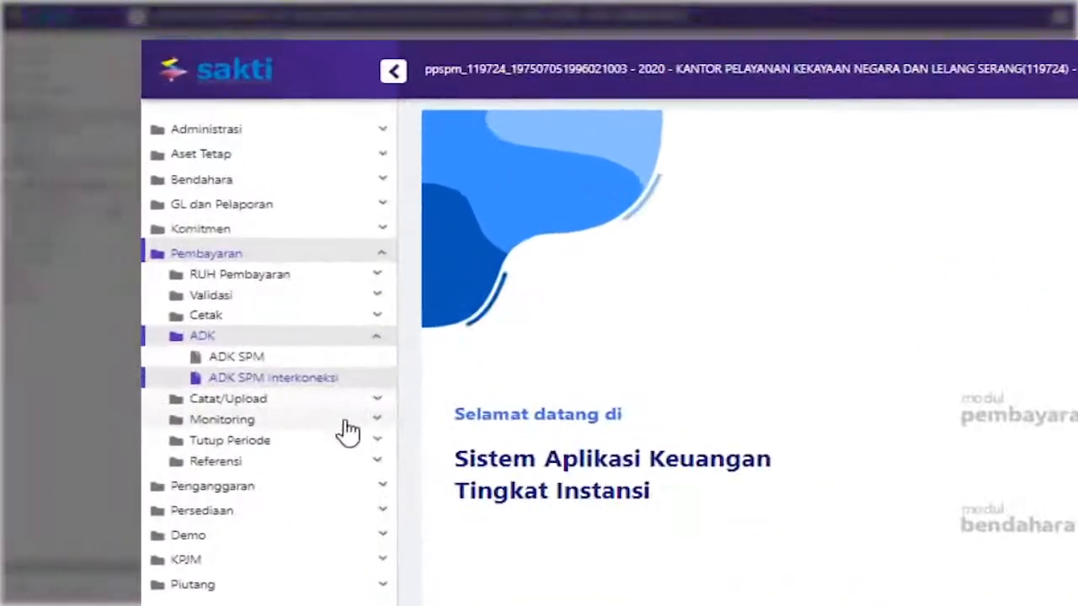
Check the 22-07-2020 ADK file, then confirm 00010T (60.000.000) sits at stage ADK SPM
{"action": "left_click", "coordinate": [111, 209]}
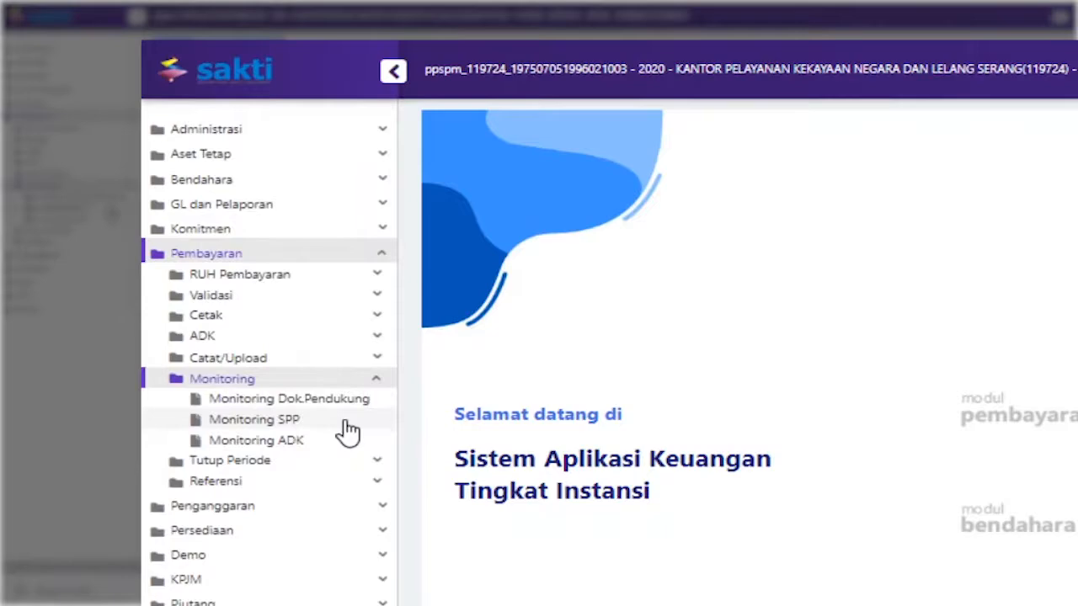
{"action": "left_click", "coordinate": [346, 424]}
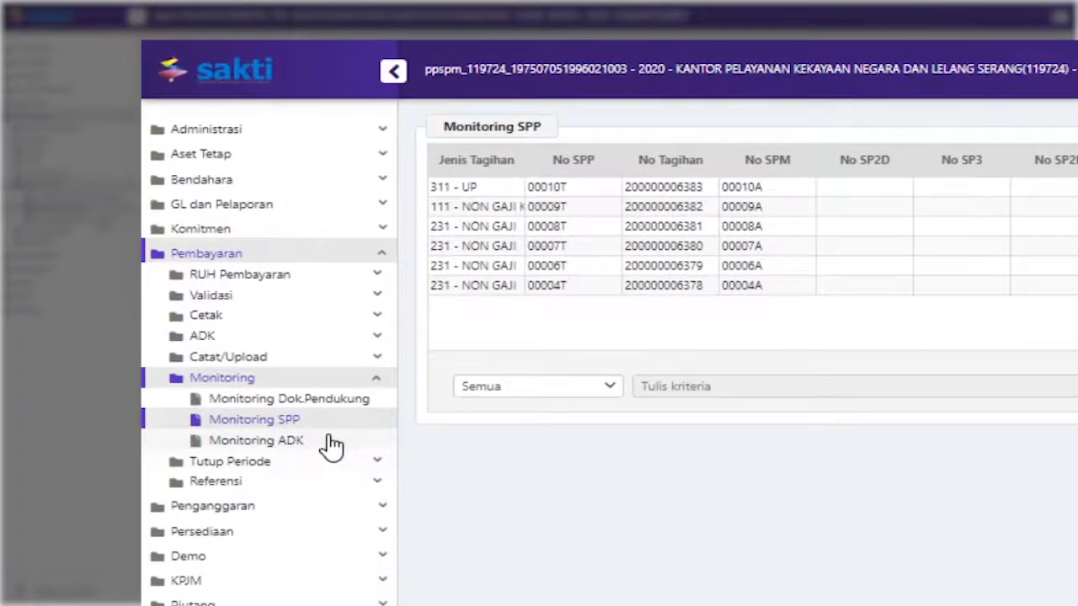
{"action": "left_click", "coordinate": [328, 442]}
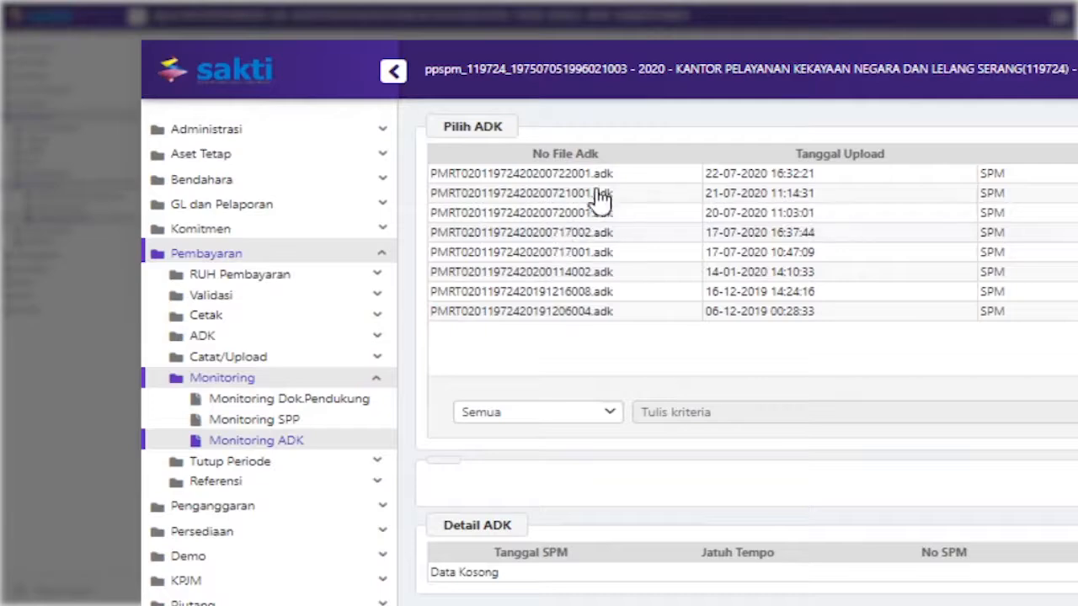
{"action": "left_click", "coordinate": [636, 179]}
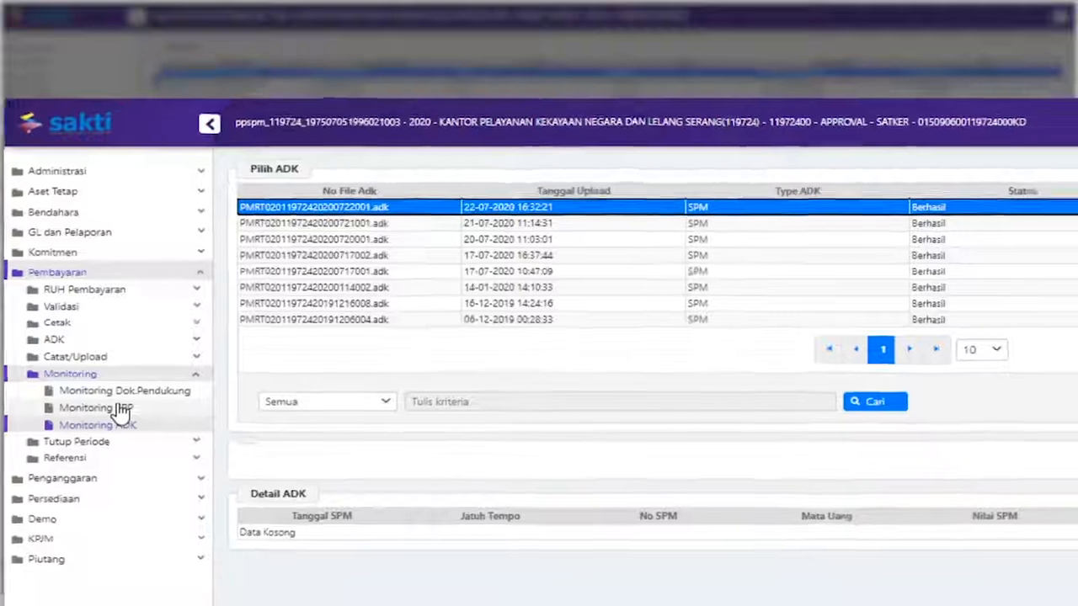
{"action": "left_click", "coordinate": [122, 410]}
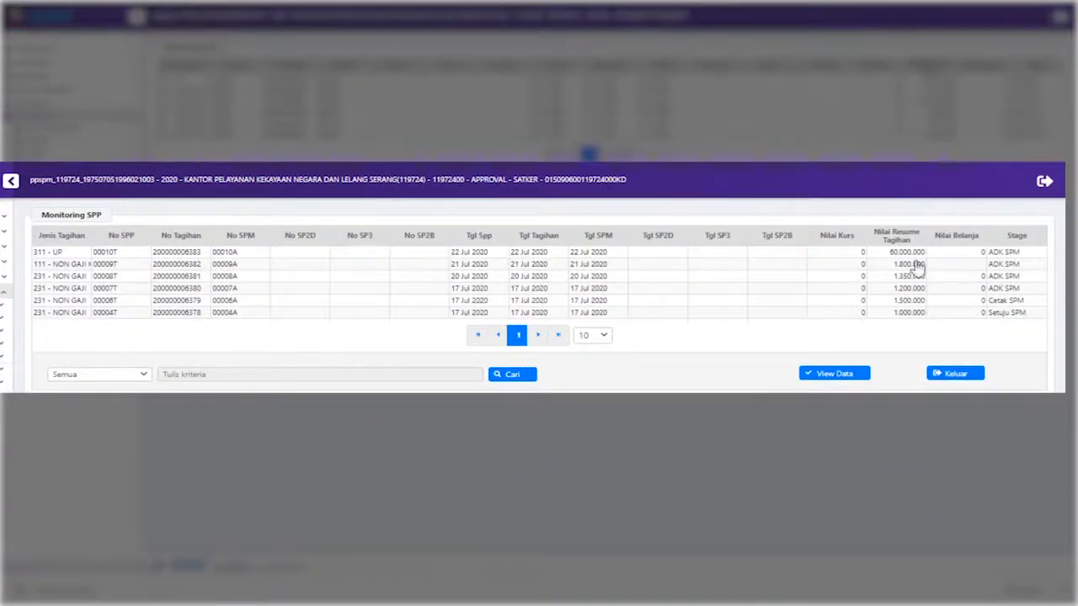
{"action": "triple_click", "coordinate": [1054, 180]}
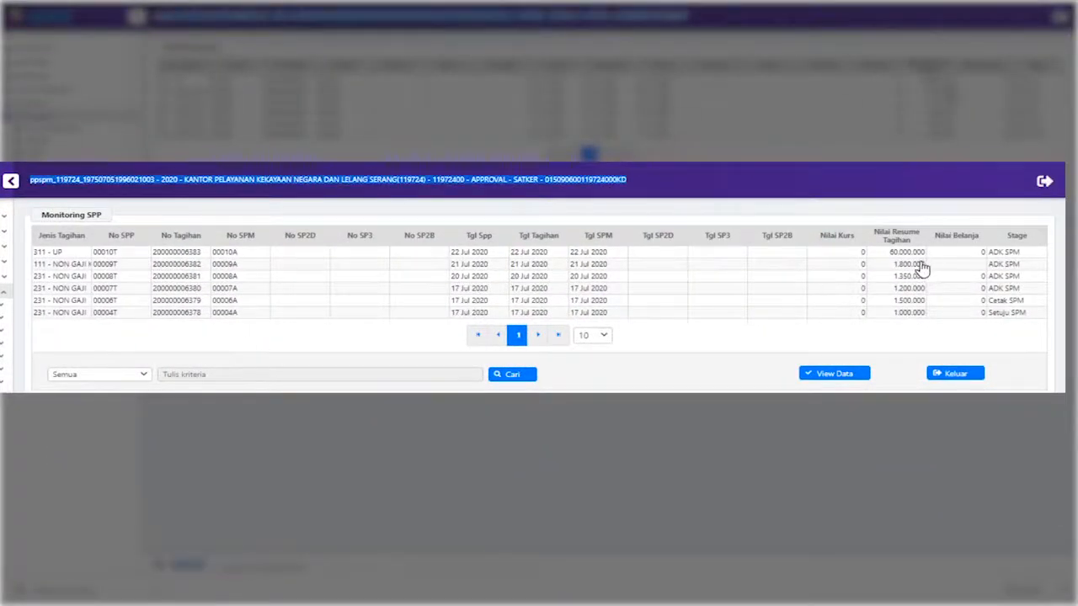